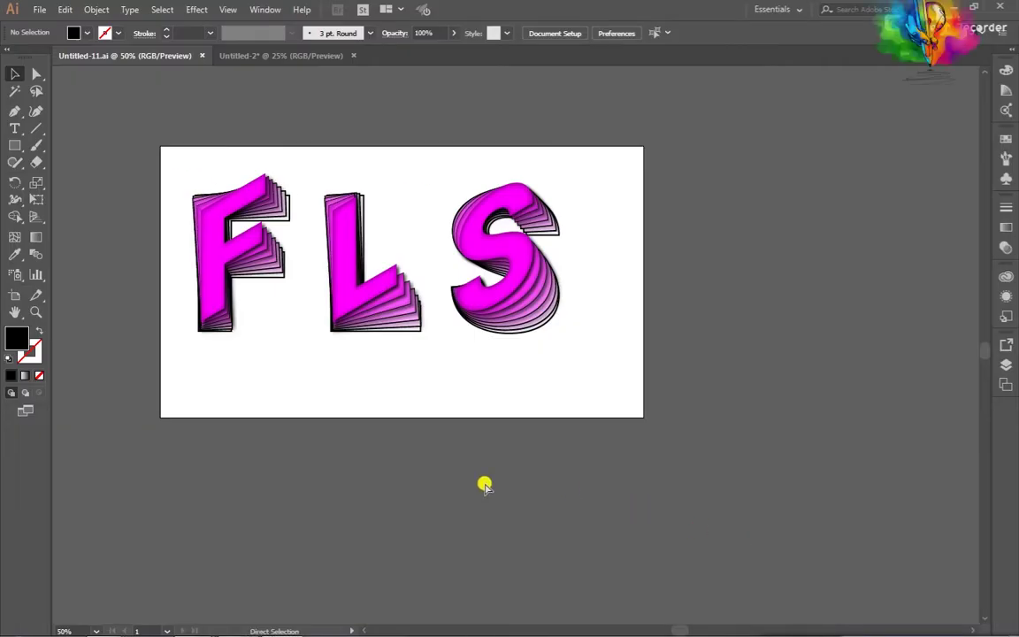
scroll(485, 484, "up", 2)
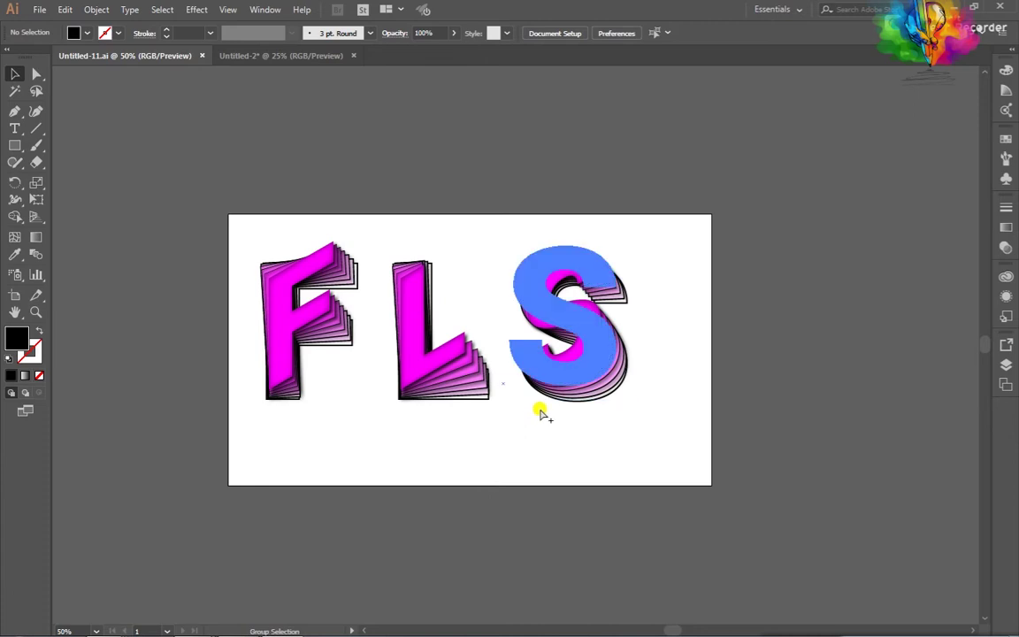
scroll(522, 409, "up", 2)
scroll(566, 447, "down", 1)
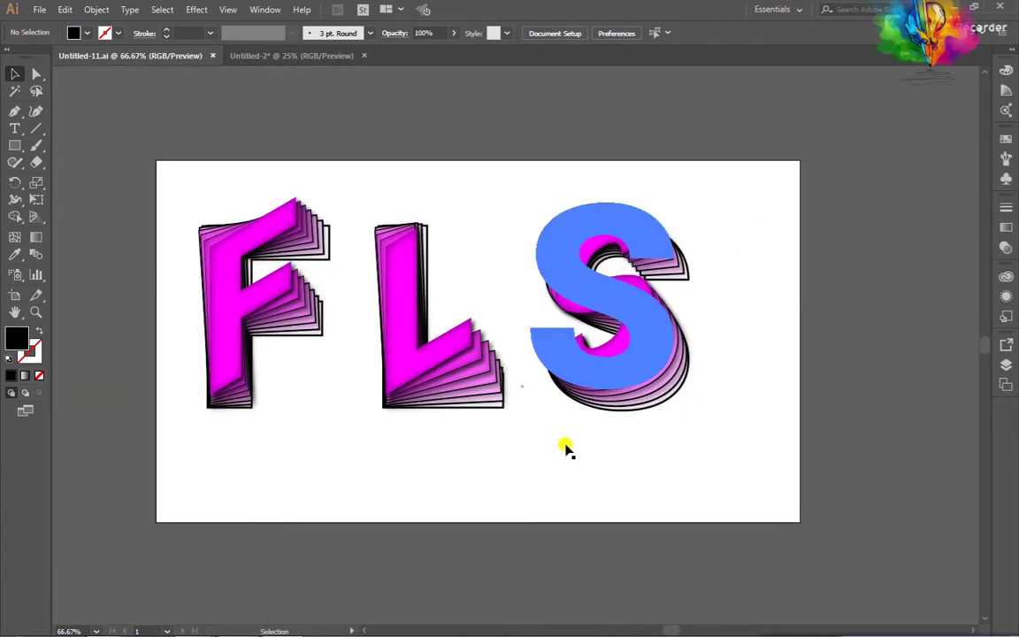
scroll(641, 455, "right", 1)
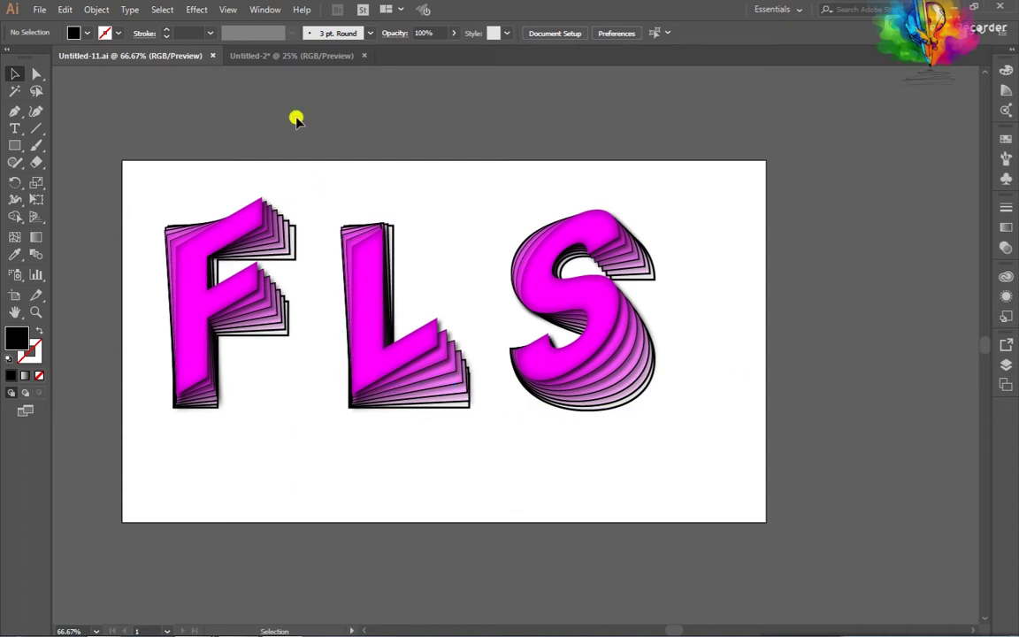
In the blank Untitled-2 document, add the point text "F" on the artboard in place of the placeholder text.
left_click(265, 57)
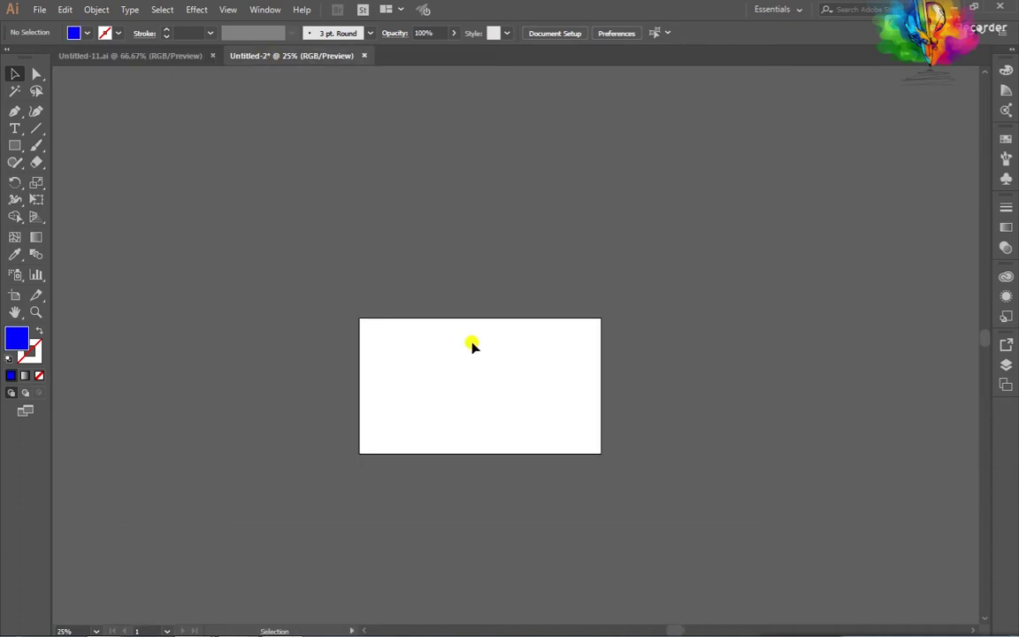
scroll(478, 367, "up", 3)
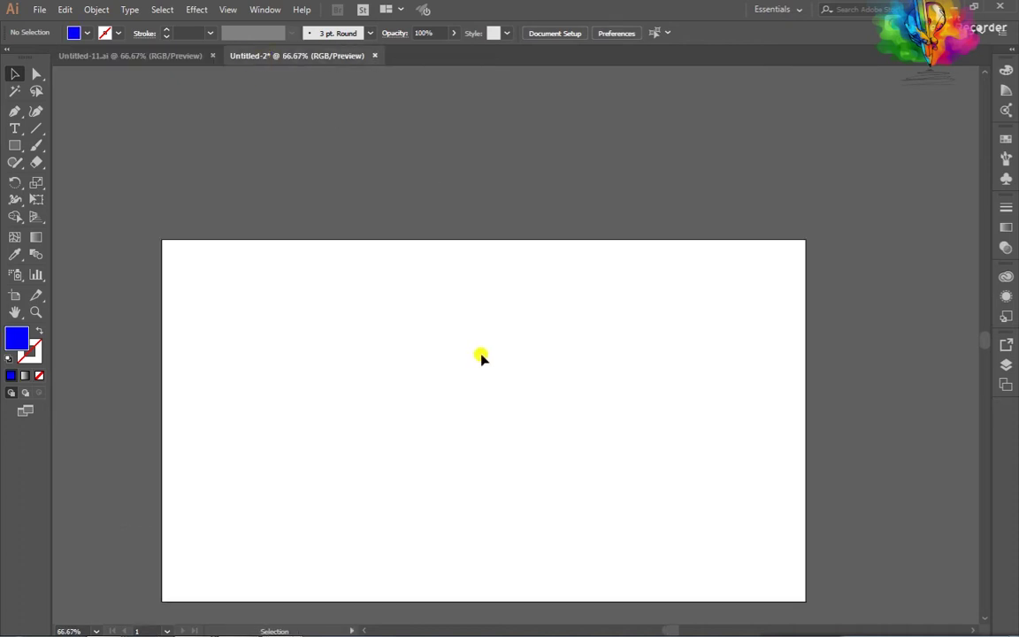
scroll(481, 355, "down", 1)
scroll(484, 346, "right", 1)
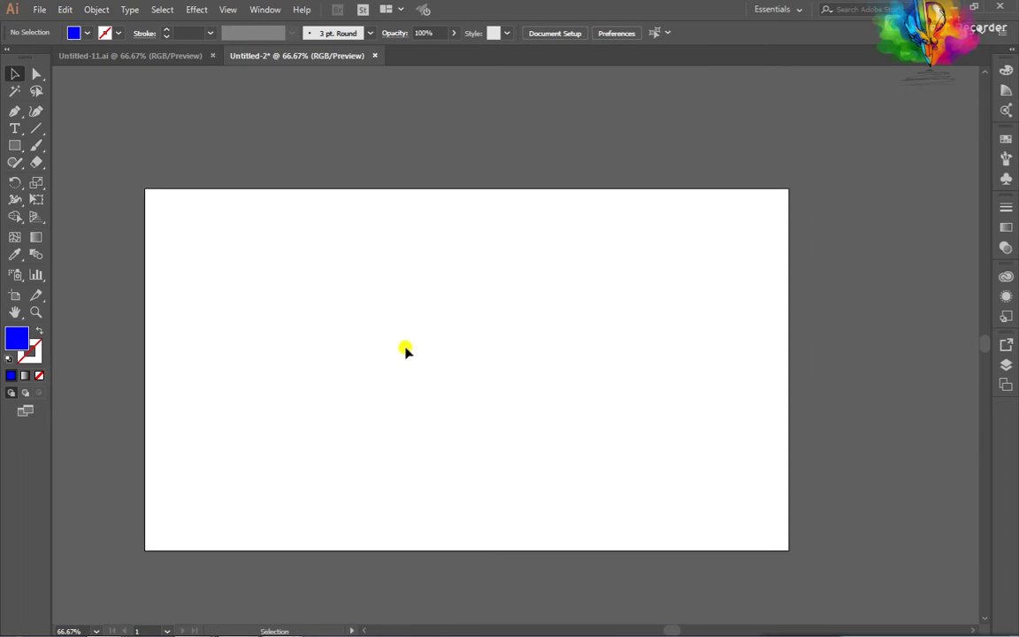
left_click(15, 129)
left_click(295, 343)
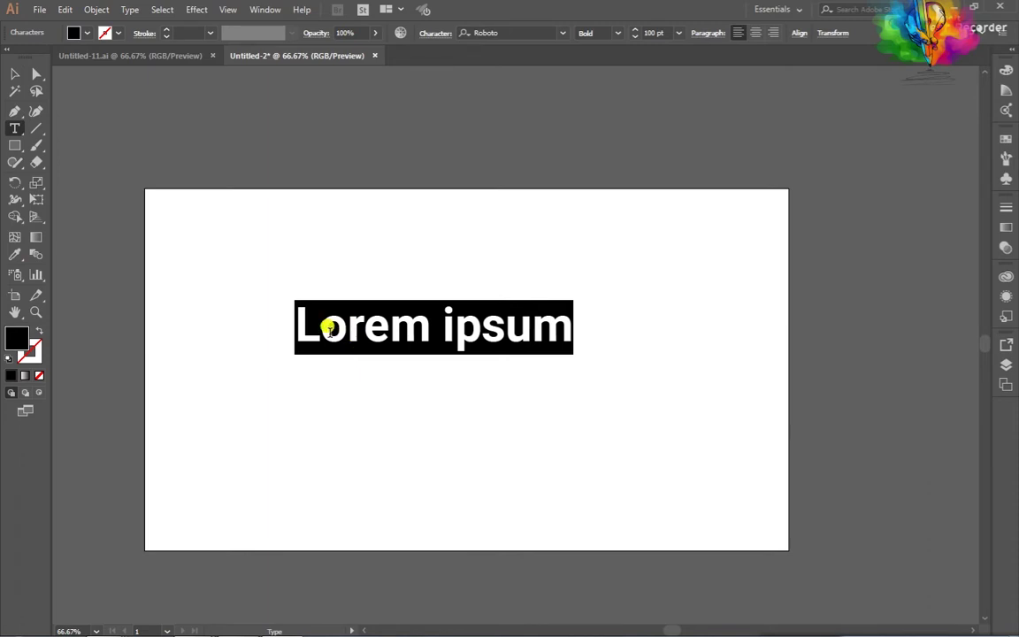
left_click_drag(325, 325, 601, 323)
key("BackSpace")
key("BackSpace")
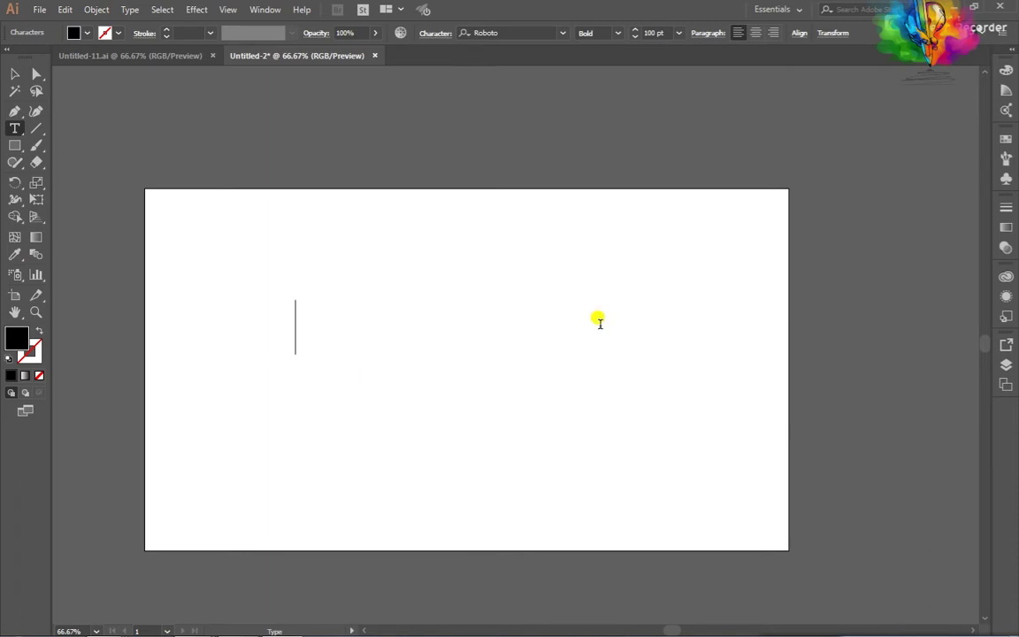
type("F")
key("Escape")
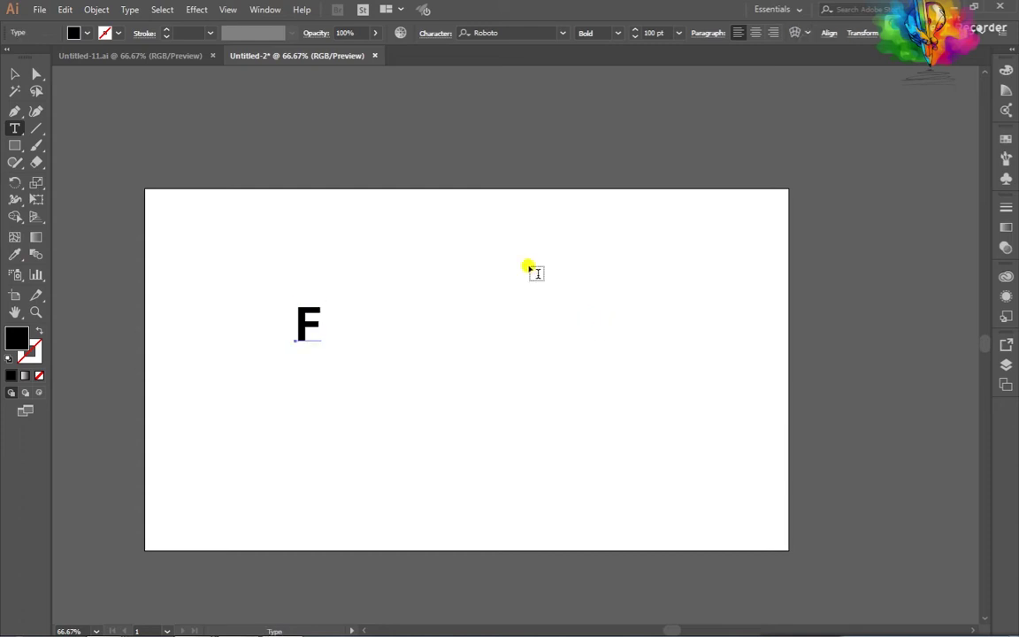
Check the font, style and size settings of the letter F.
left_click(14, 73)
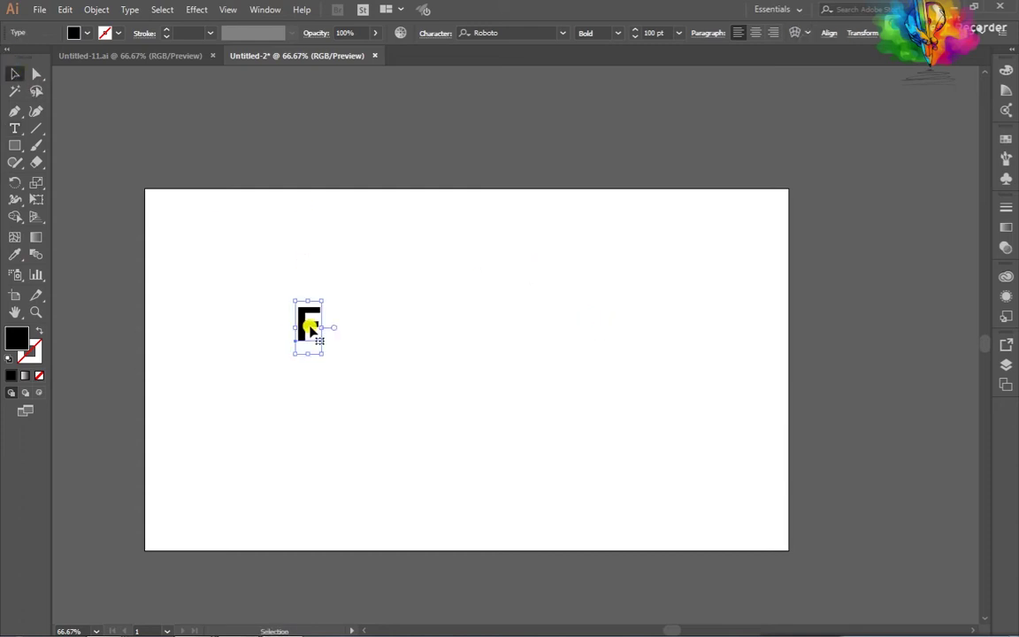
double_click(314, 320)
left_click_drag(314, 320, 257, 312)
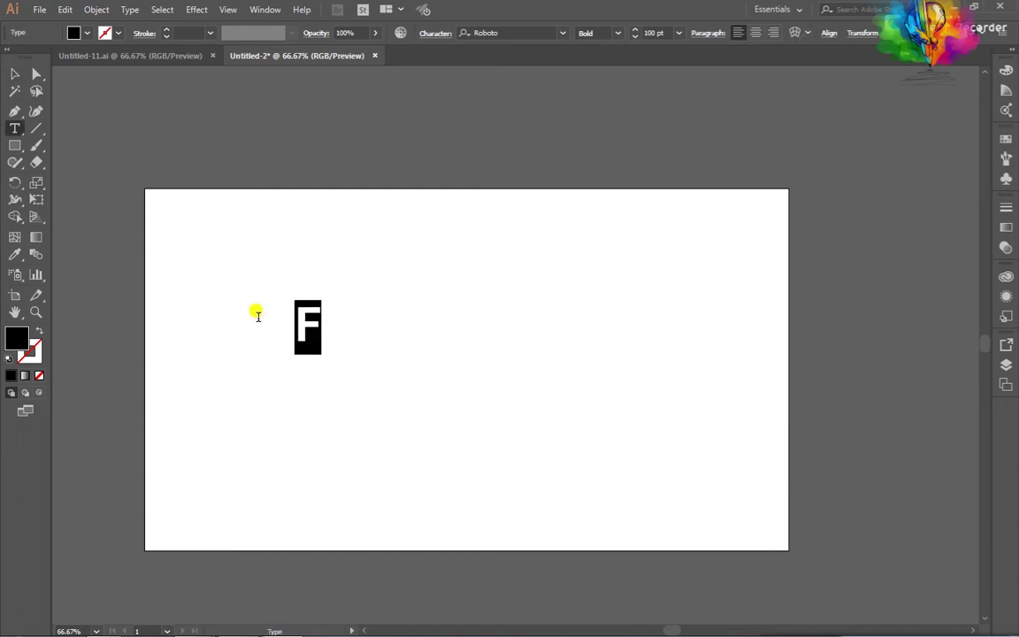
left_click(522, 33)
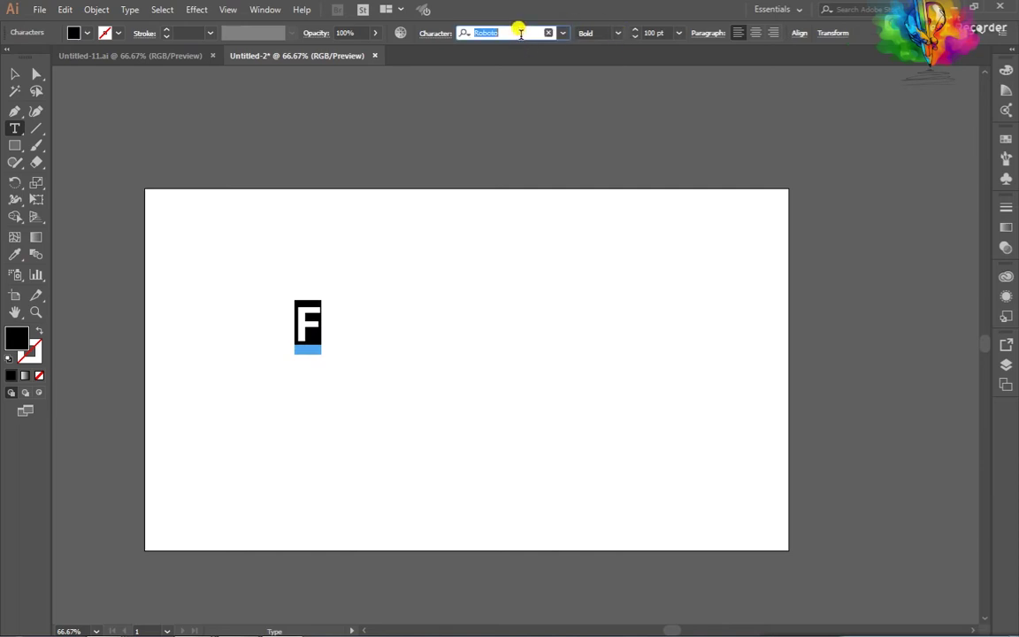
left_click(594, 34)
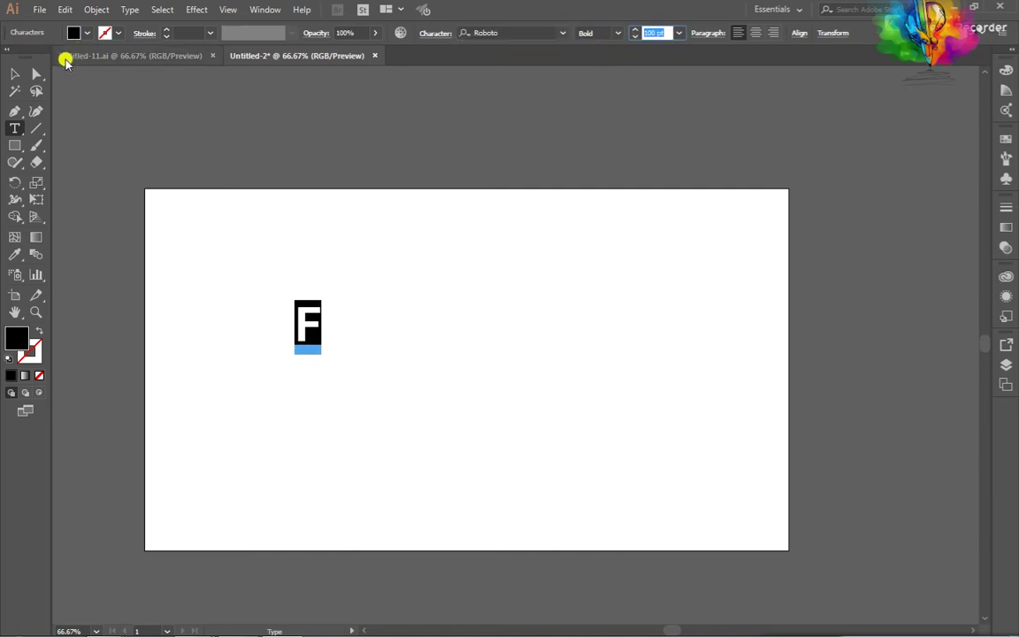
left_click(15, 73)
left_click(304, 275)
Select the letter F and remove its fill.
left_click(311, 332)
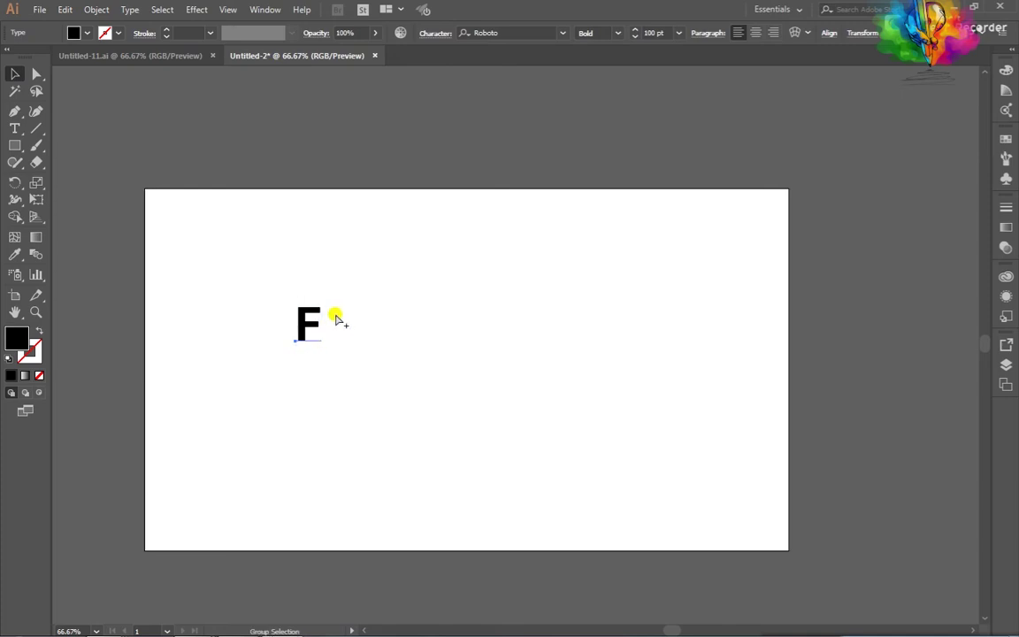
key("ctrl+=")
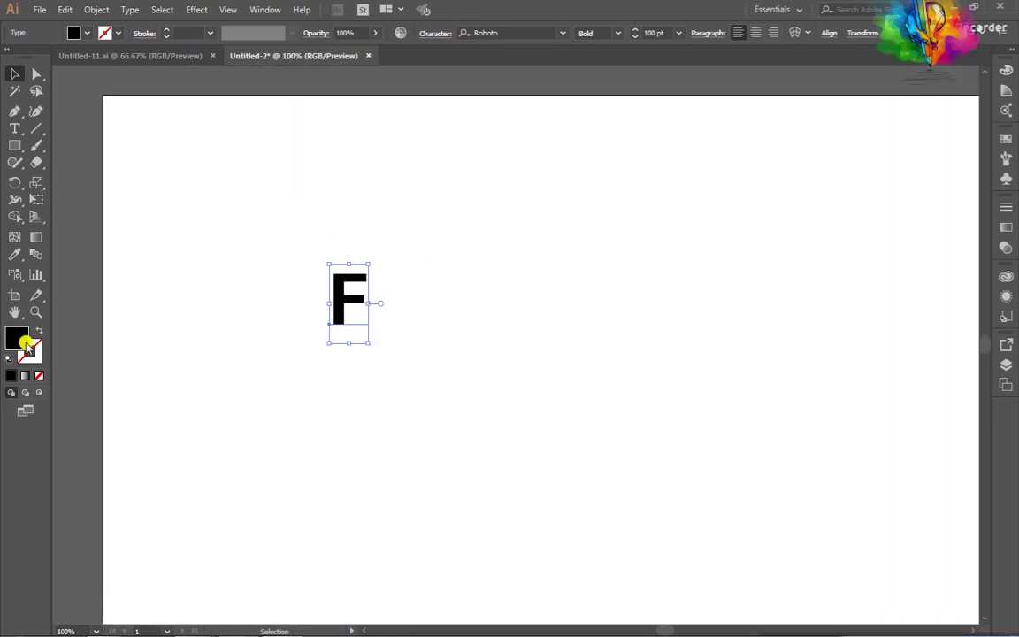
left_click(40, 379)
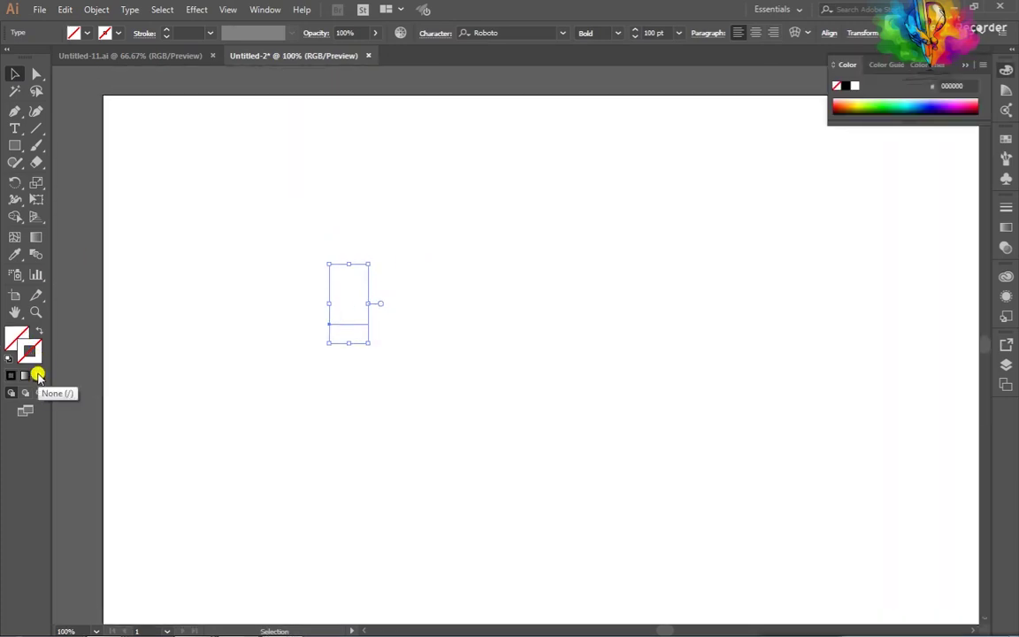
left_click(18, 334)
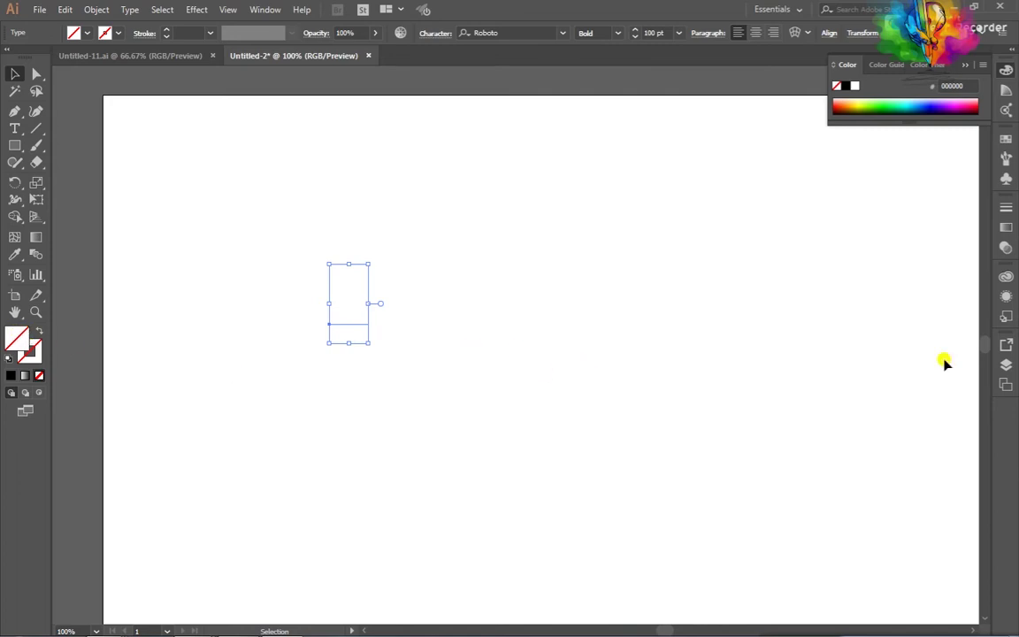
Add a new fill to the letter F in its appearance attributes and set it to white.
left_click(1006, 207)
left_click(1006, 316)
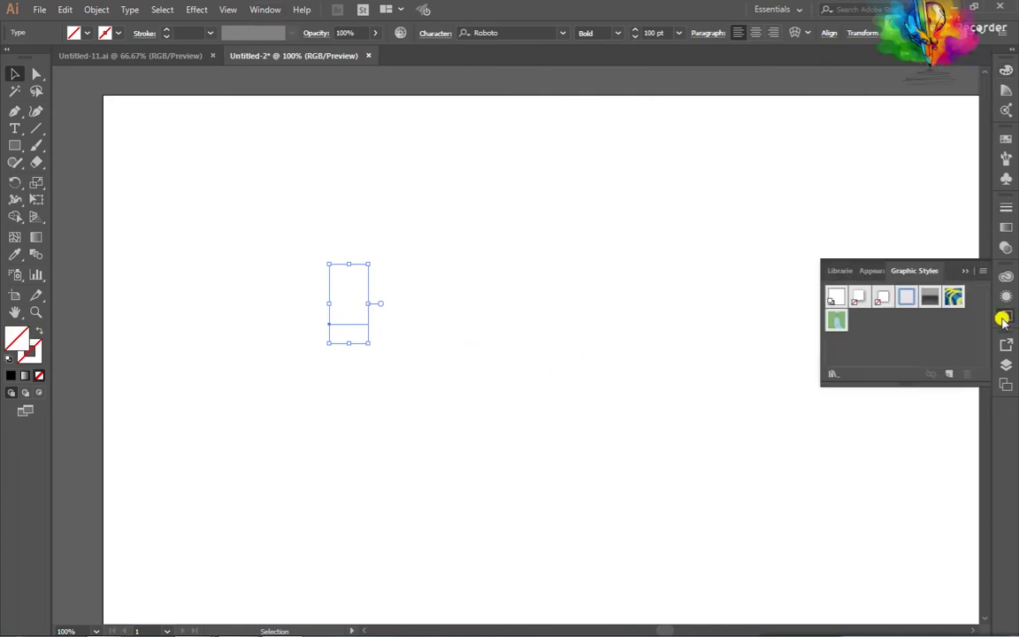
left_click(876, 270)
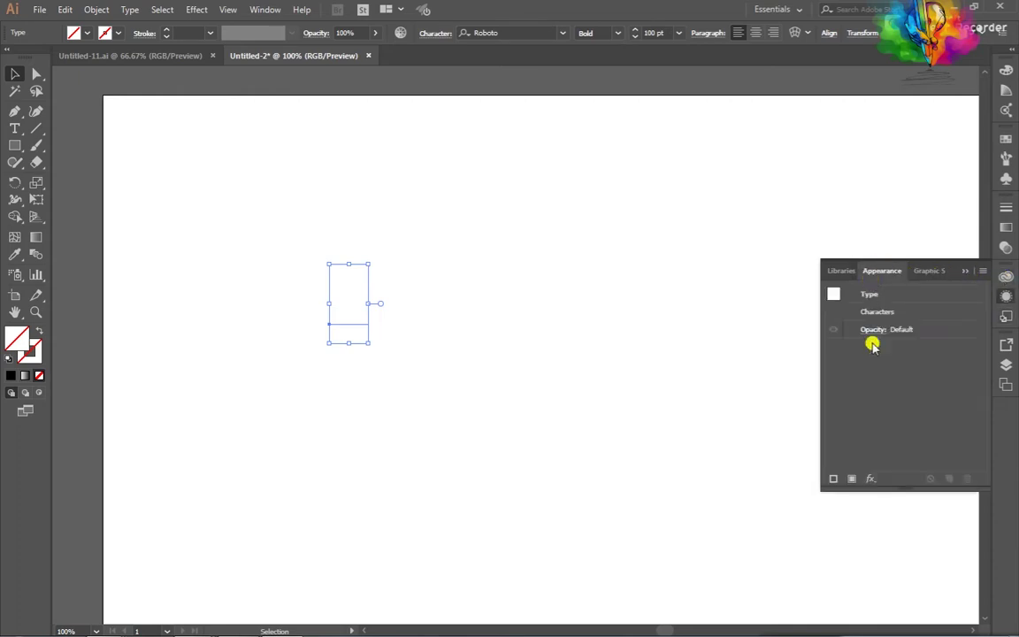
left_click(1006, 301)
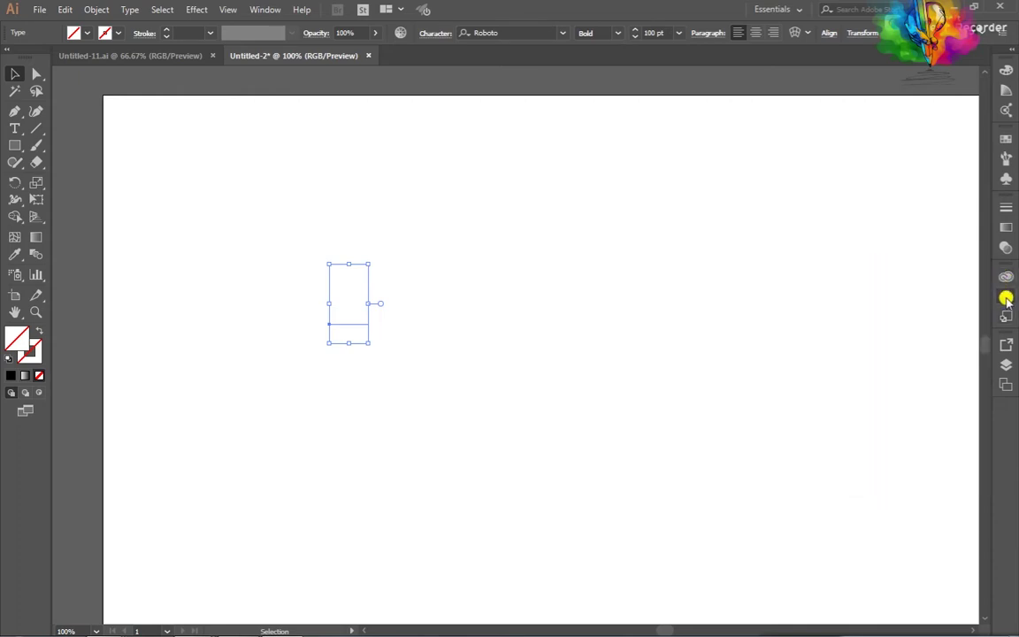
left_click(264, 11)
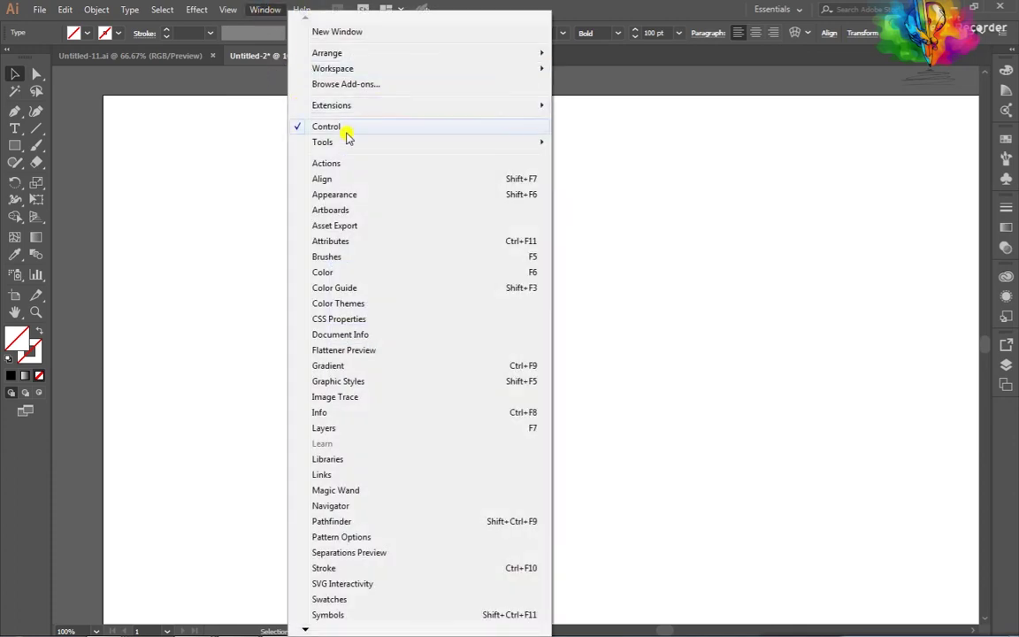
left_click(381, 195)
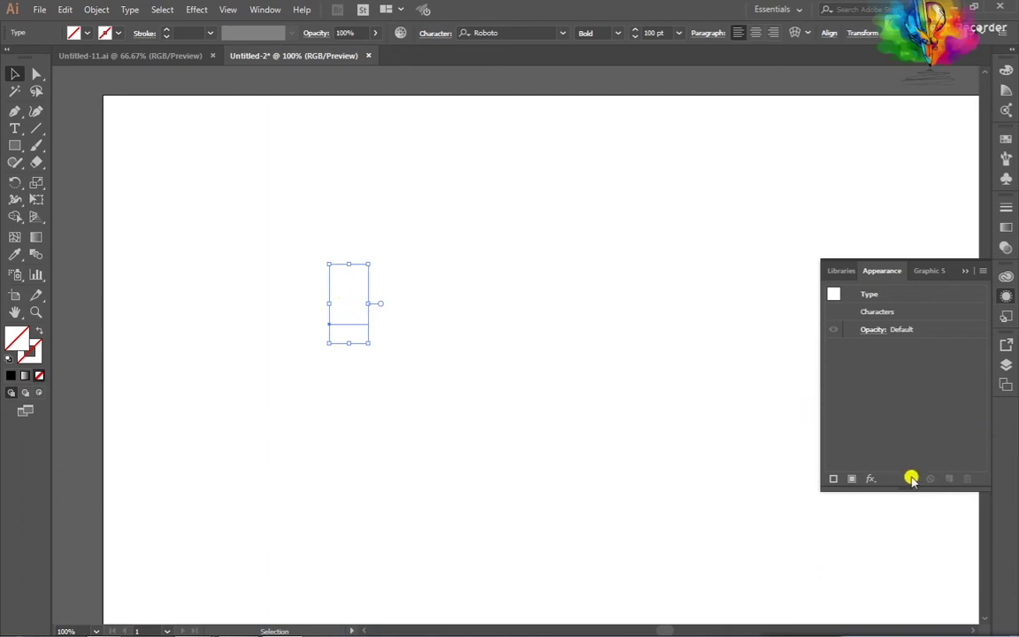
left_click(855, 480)
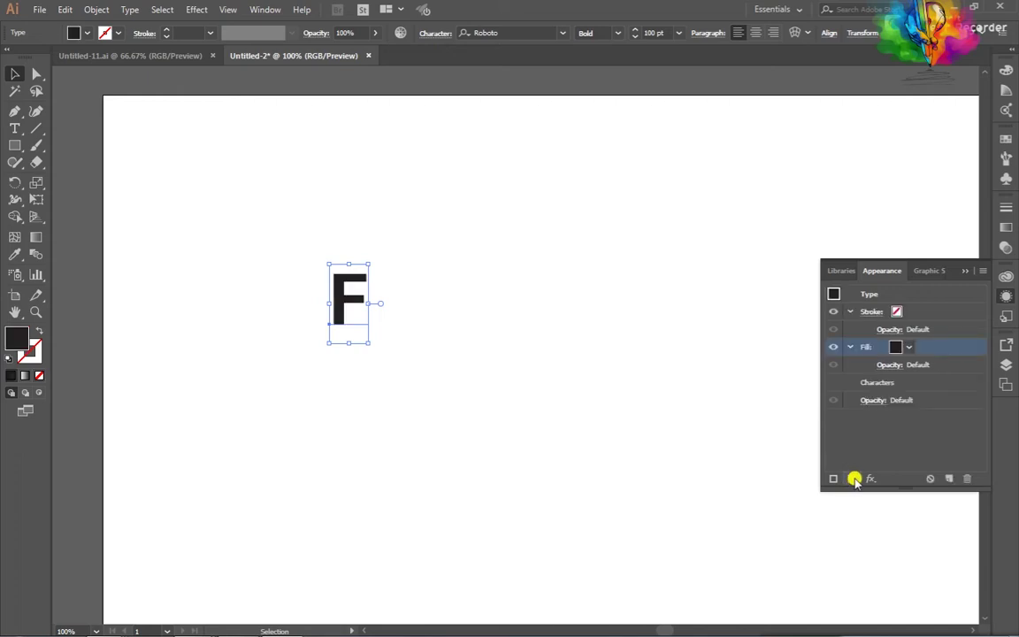
left_click(899, 348)
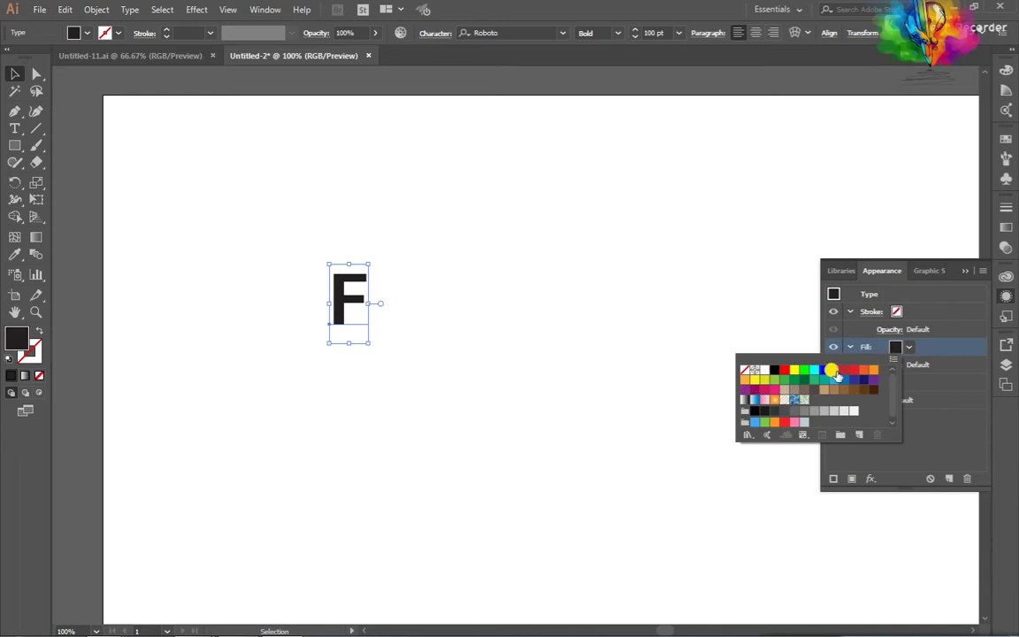
left_click(764, 376)
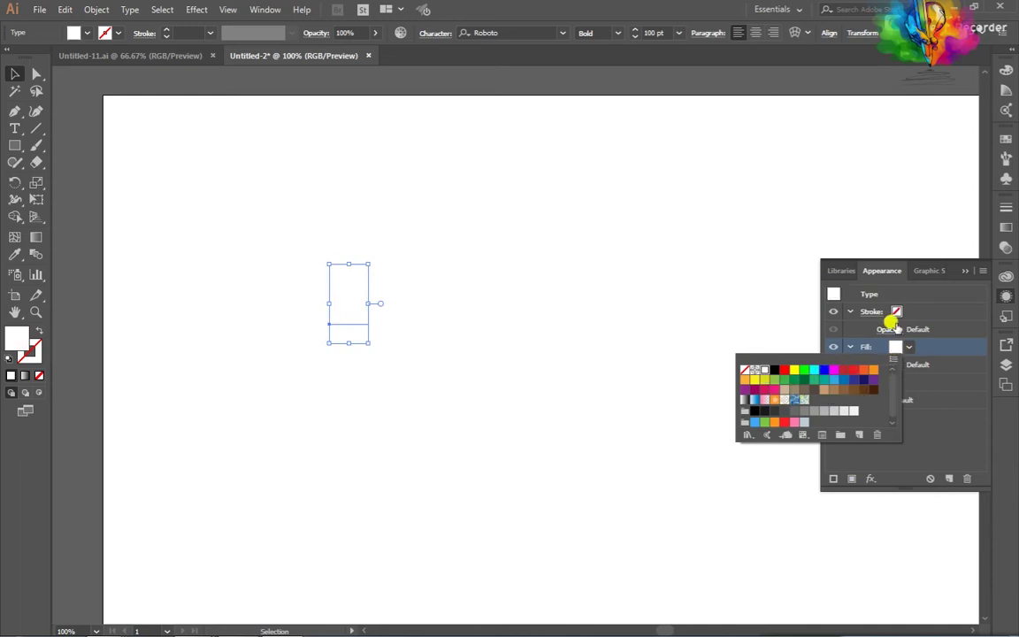
Give the letter F a black 4 pt stroke in its appearance attributes.
left_click(897, 313)
left_click(907, 312)
left_click(909, 312)
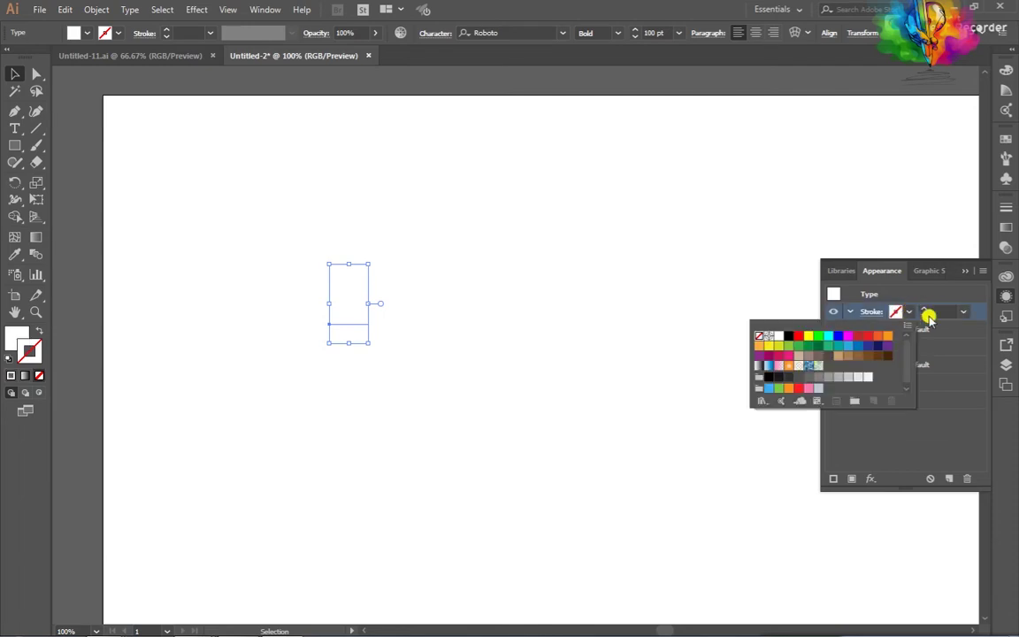
left_click(926, 310)
left_click(926, 310)
left_click(926, 310)
left_click(927, 311)
left_click(926, 311)
left_click(927, 310)
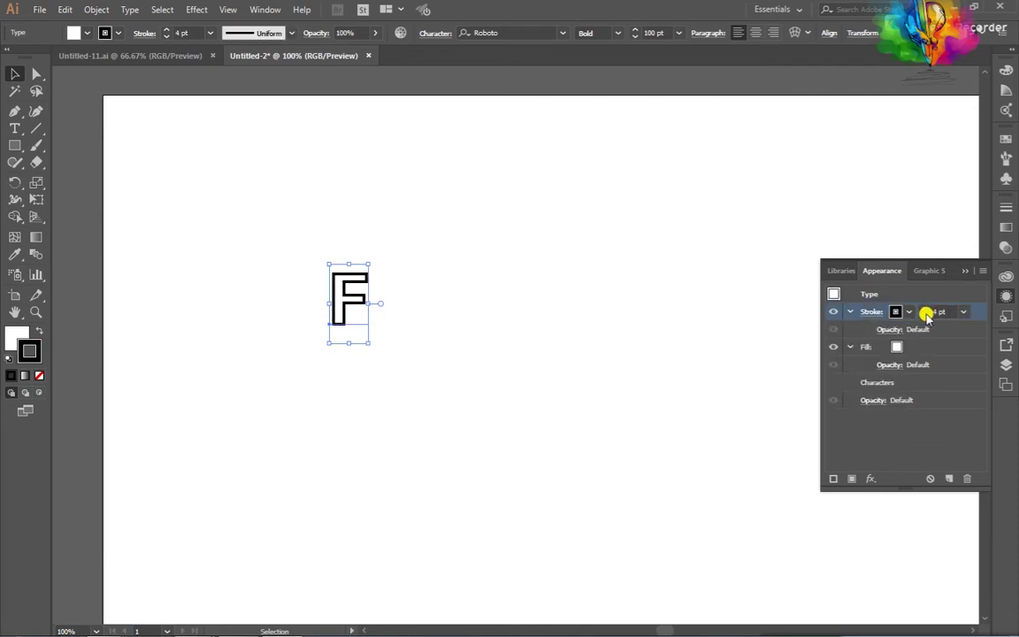
left_click(926, 311)
left_click(926, 315)
left_click(849, 347)
left_click(965, 271)
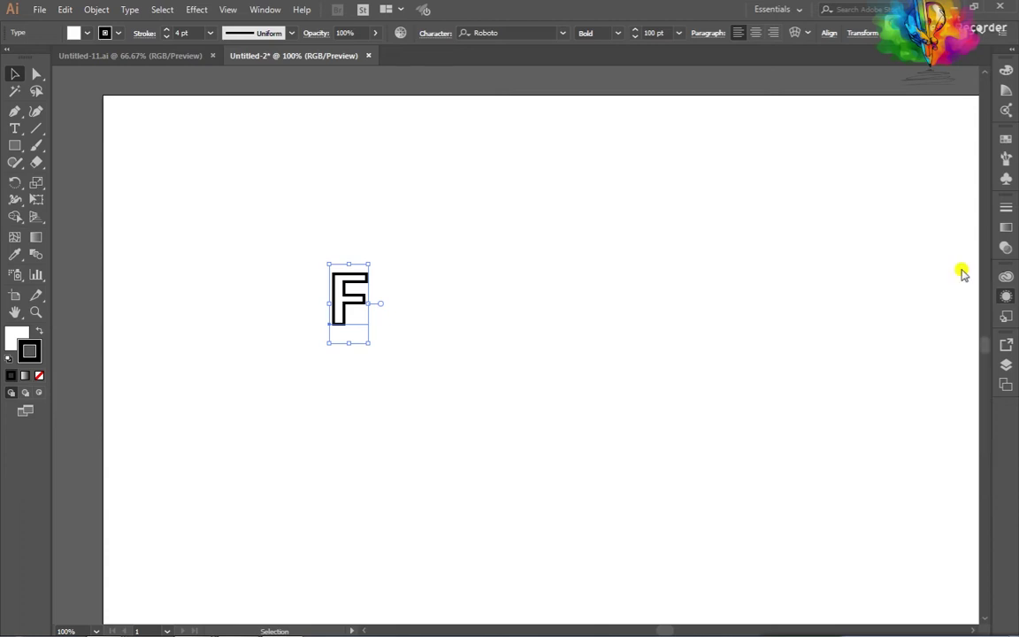
Enlarge the outlined letter F to a font size of about 327 pt.
left_click(451, 312)
left_click(348, 294)
left_click_drag(368, 344, 423, 415)
left_click(503, 335)
left_click(341, 302)
key("ctrl+minus")
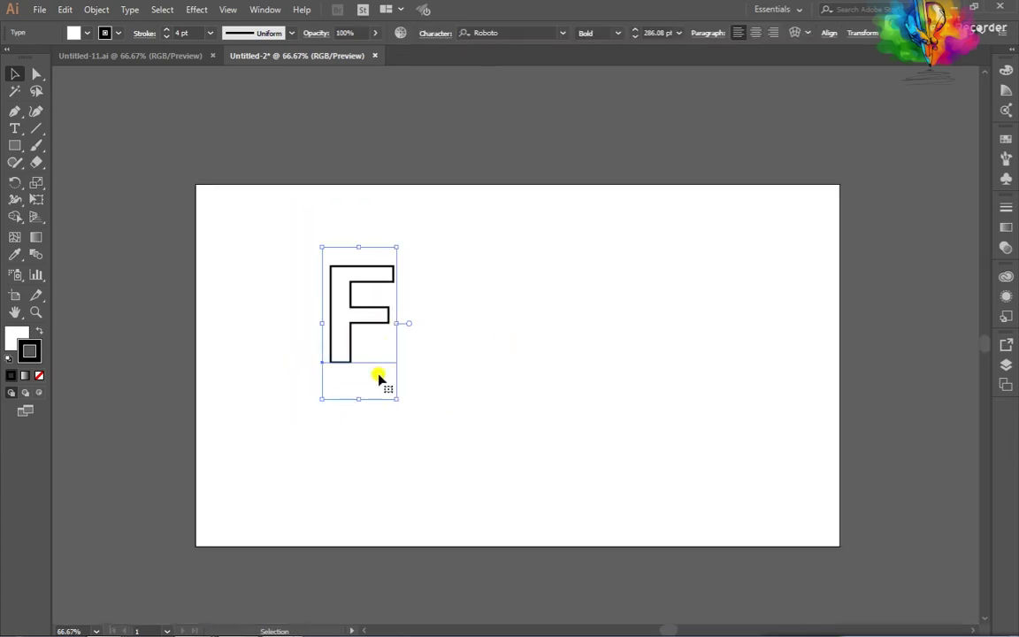
scroll(380, 377, "up", 1)
left_click(447, 378)
left_click(361, 353)
left_click_drag(346, 346, 346, 364)
left_click(474, 343)
left_click(360, 357)
left_click_drag(396, 441, 406, 451)
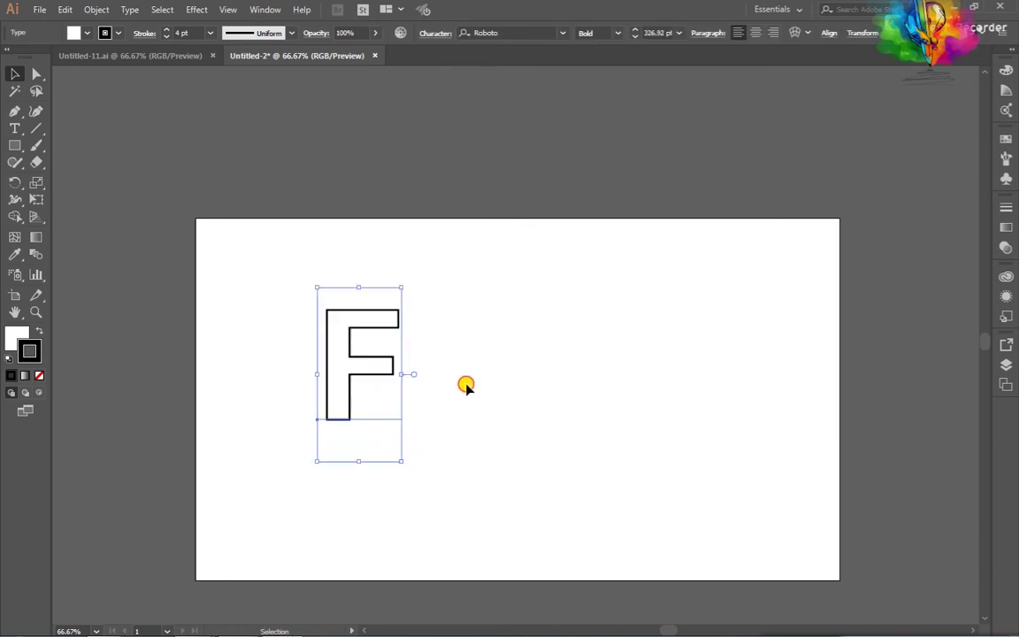
Duplicate the letter F horizontally beside the original.
left_click_drag(348, 365, 494, 368)
left_click(634, 378)
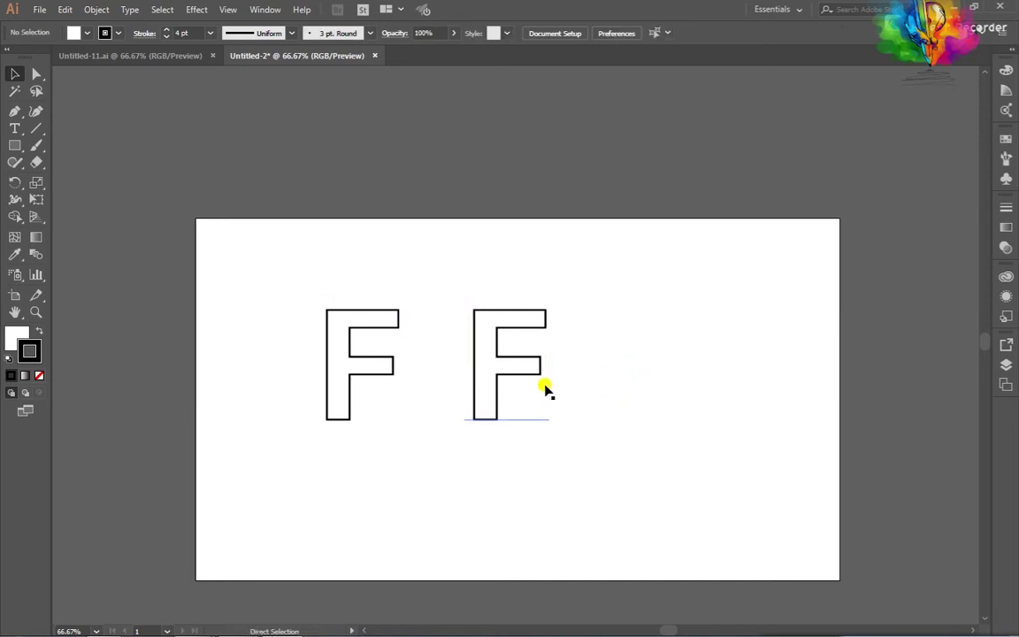
scroll(520, 389, "right", 1)
Remove the black stroke from the duplicated letter F in its appearance attributes.
left_click(459, 371)
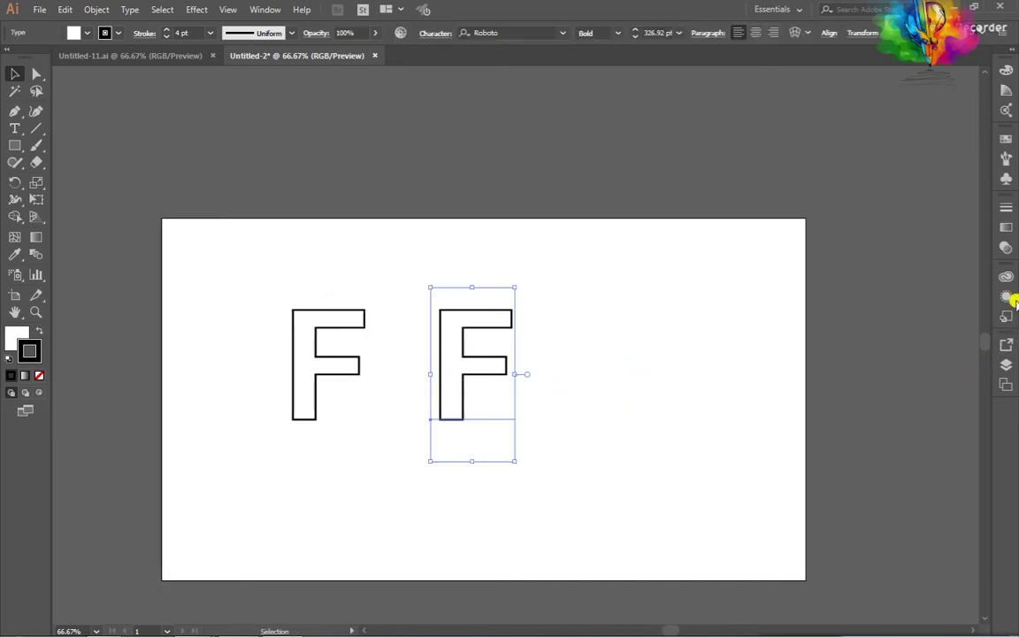
left_click(1008, 297)
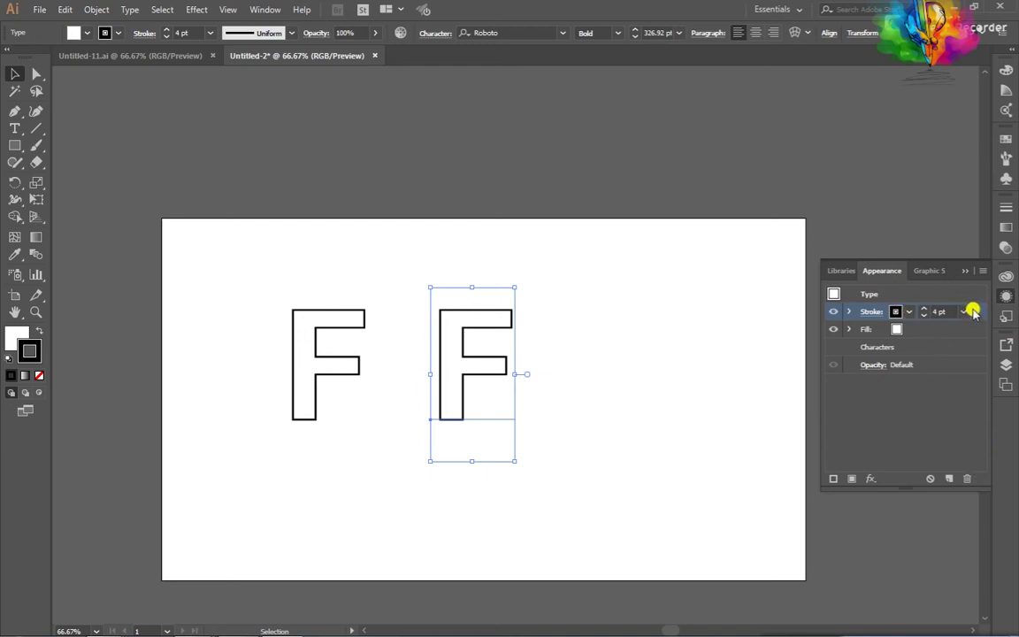
left_click(967, 478)
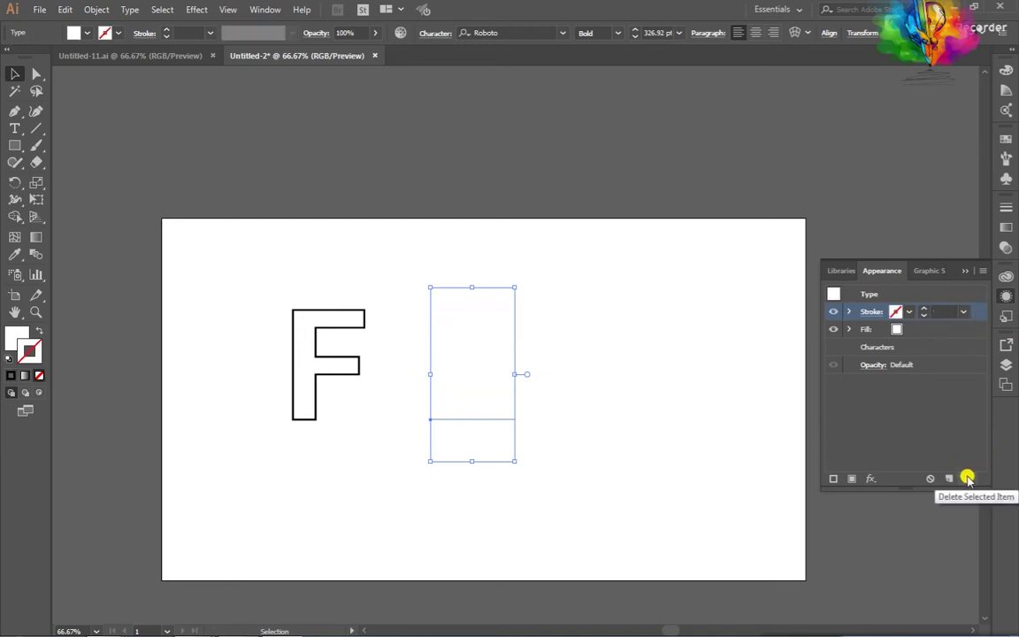
Set the duplicated letter F's fill to the magenta swatch in its appearance attributes.
left_click(895, 329)
left_click(899, 330)
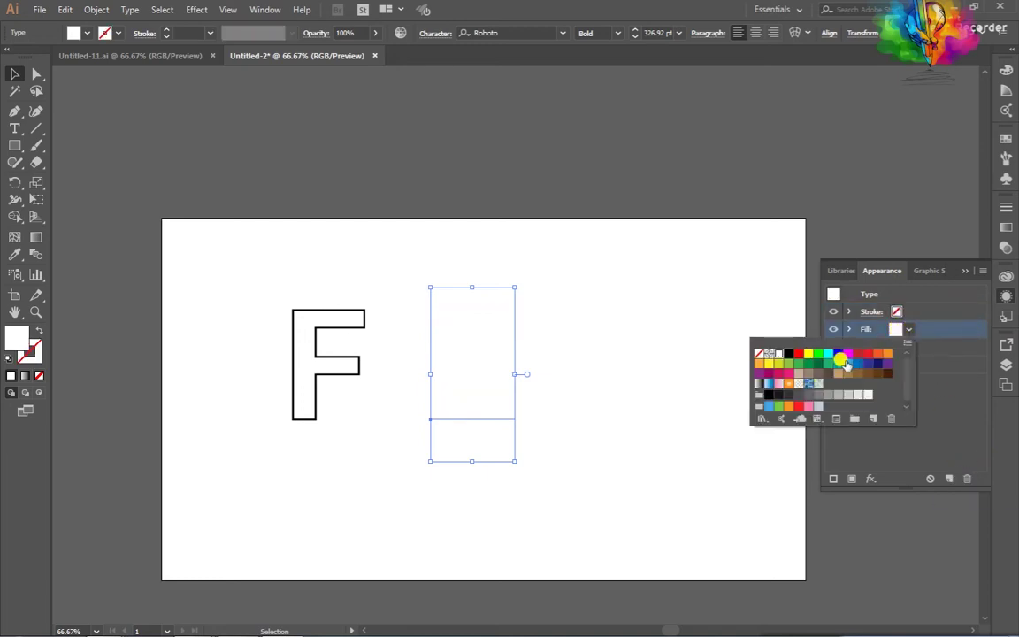
left_click(848, 354)
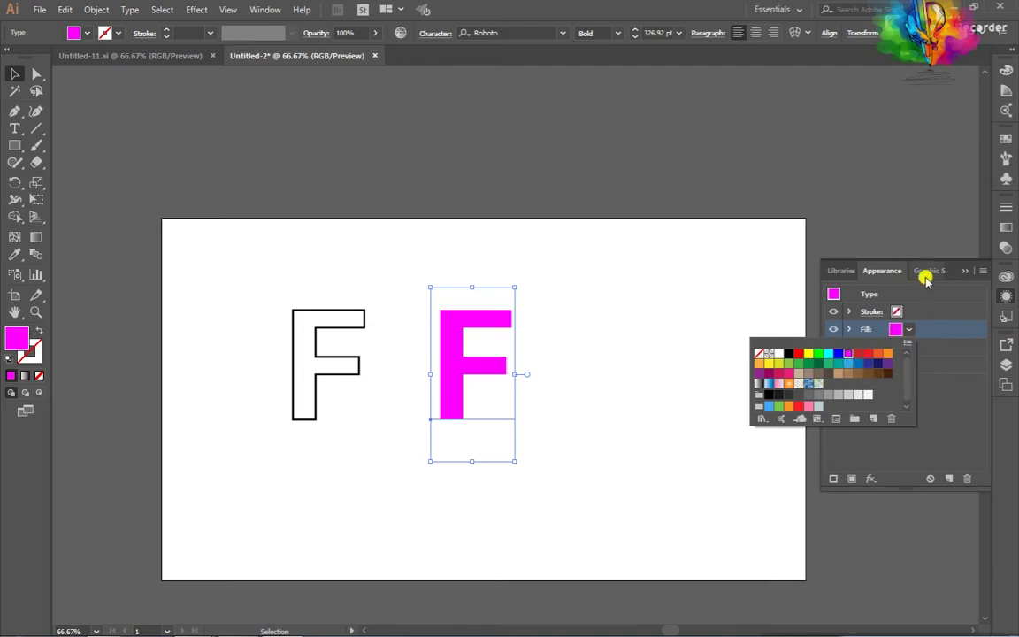
left_click(885, 269)
left_click(845, 410)
left_click(964, 271)
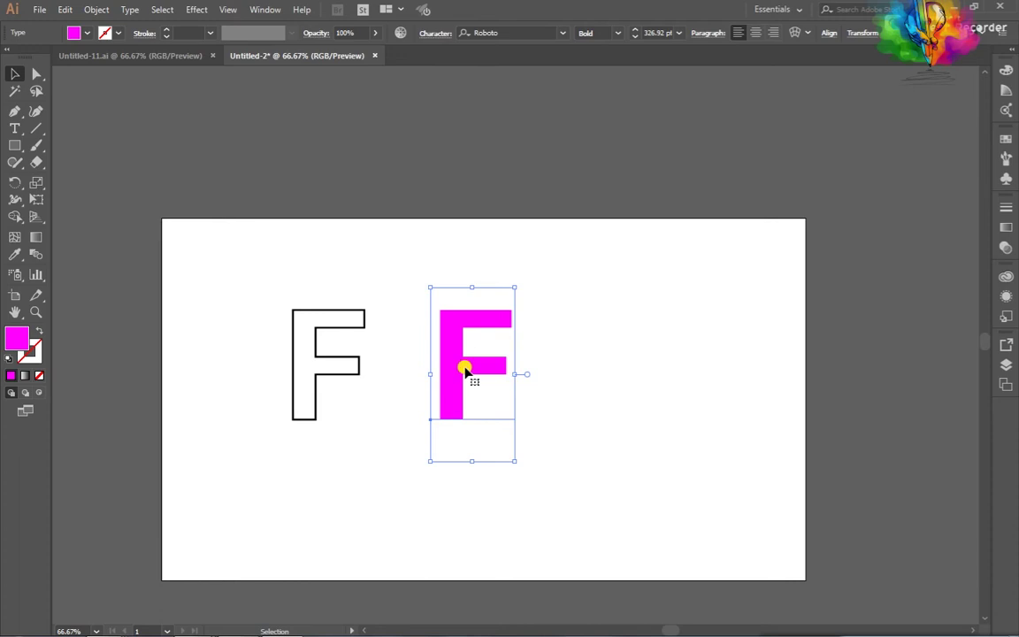
Apply an Inner Glow effect to the magenta F with Multiply mode, 30% opacity, 20 px blur and the Edge option.
left_click(195, 8)
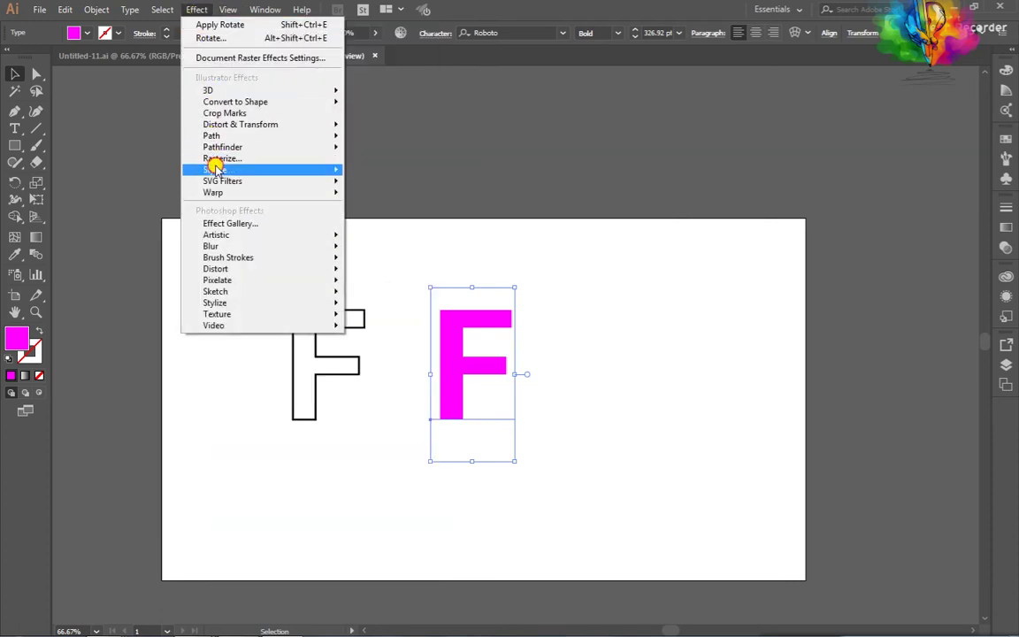
mouse_move(212, 169)
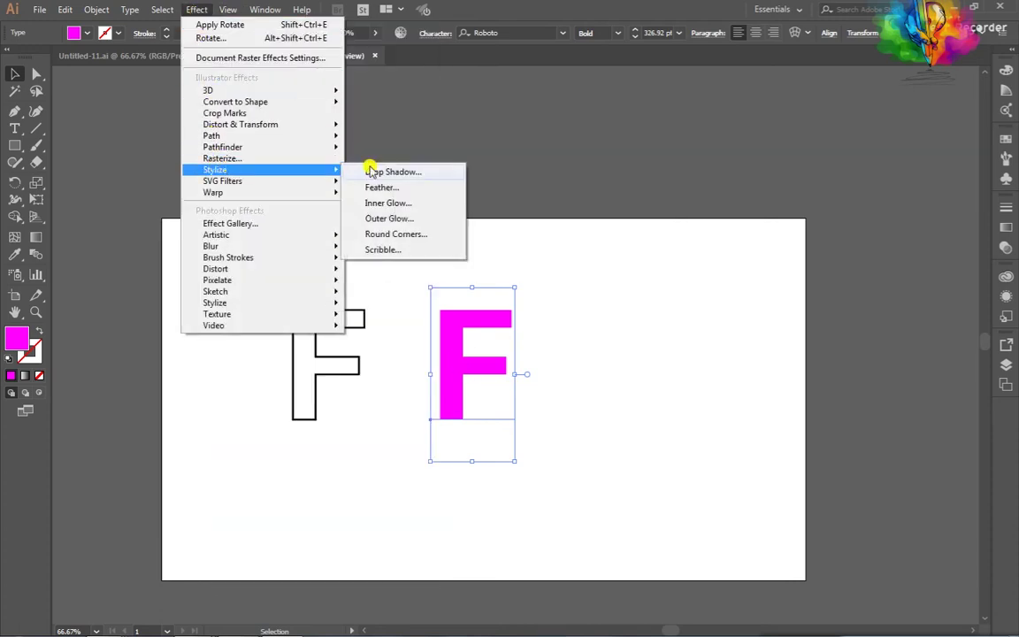
left_click(399, 204)
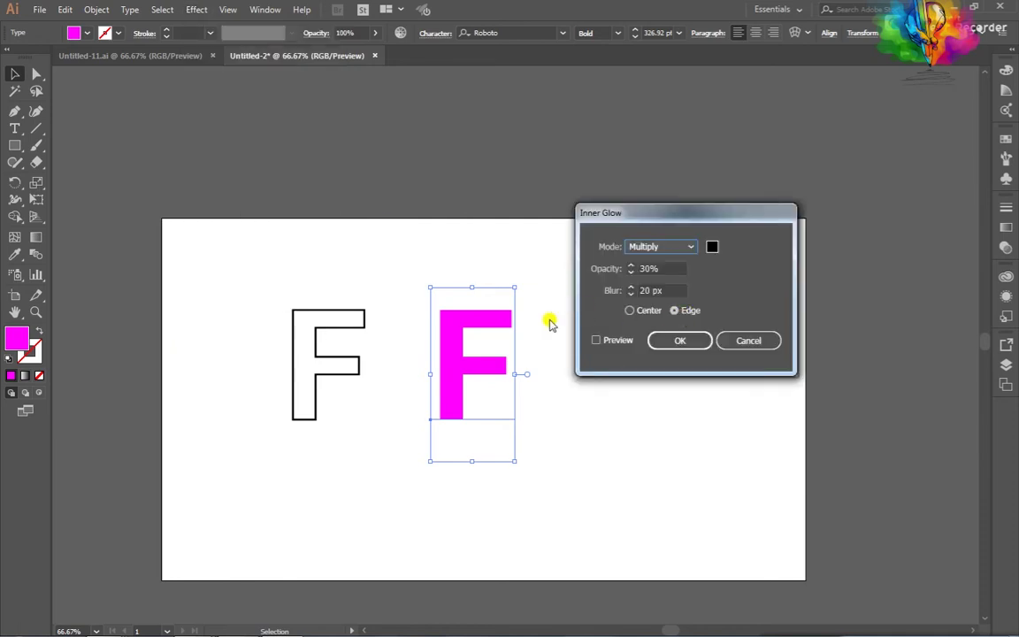
left_click(600, 341)
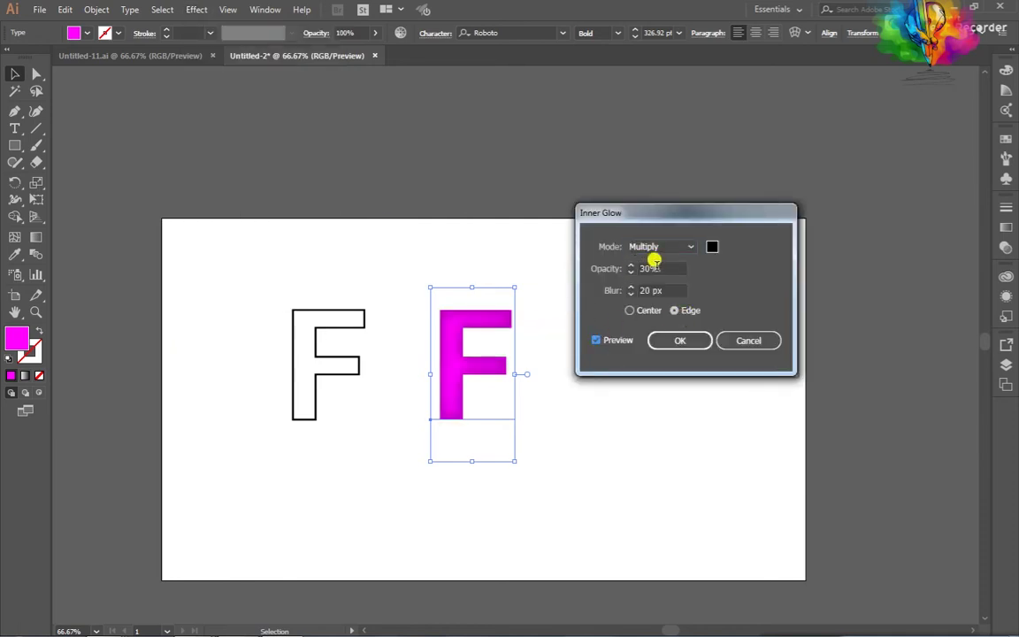
left_click(607, 265)
left_click(619, 292)
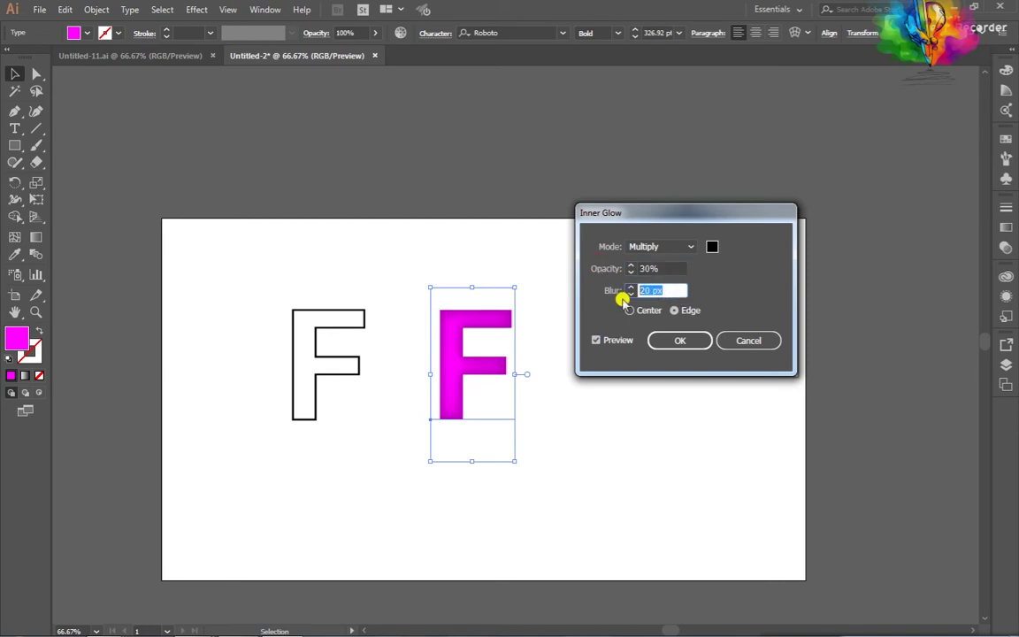
left_click(683, 341)
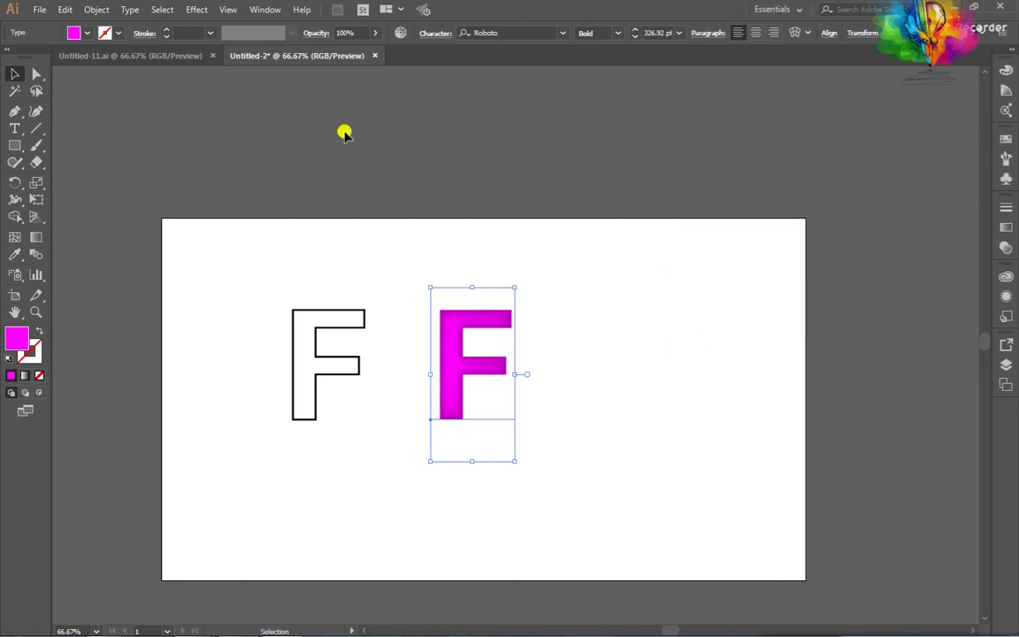
Start a Drop Shadow effect on the magenta F with preview enabled and set its opacity to 75%.
left_click(194, 9)
mouse_move(250, 170)
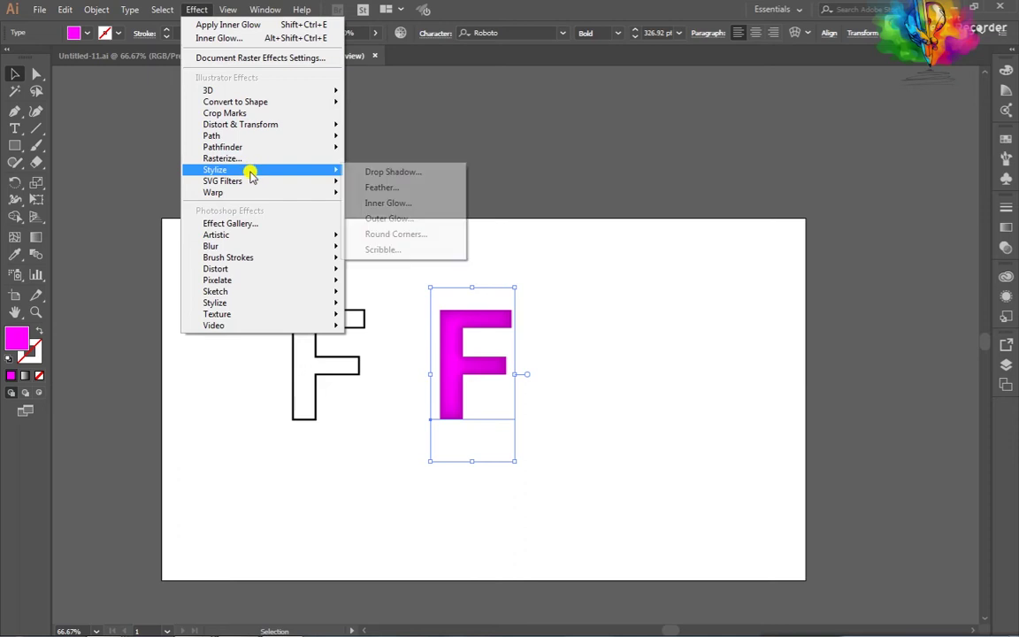
left_click(399, 168)
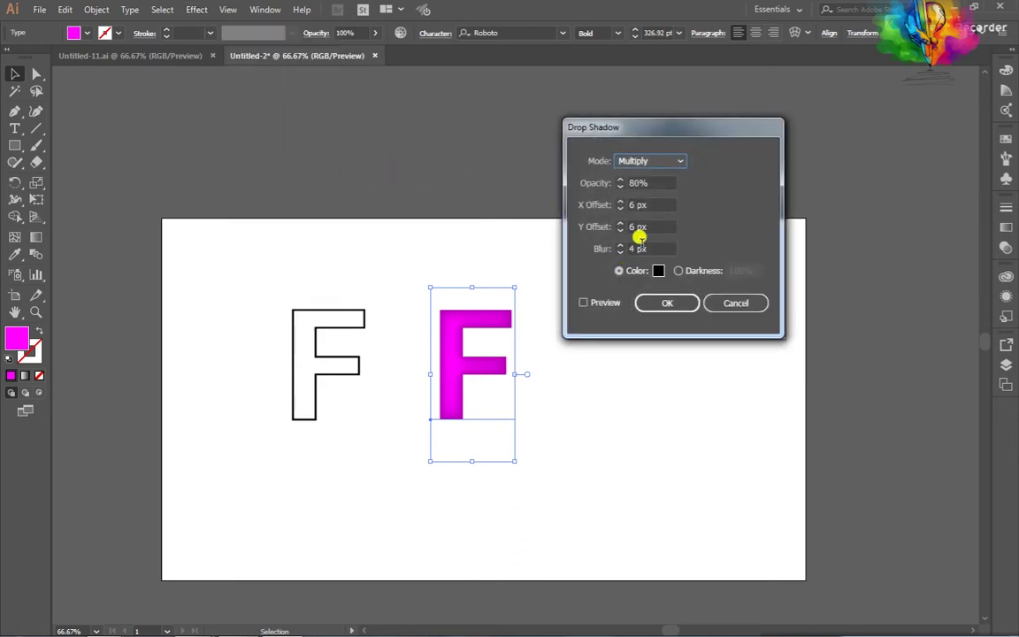
left_click(652, 186)
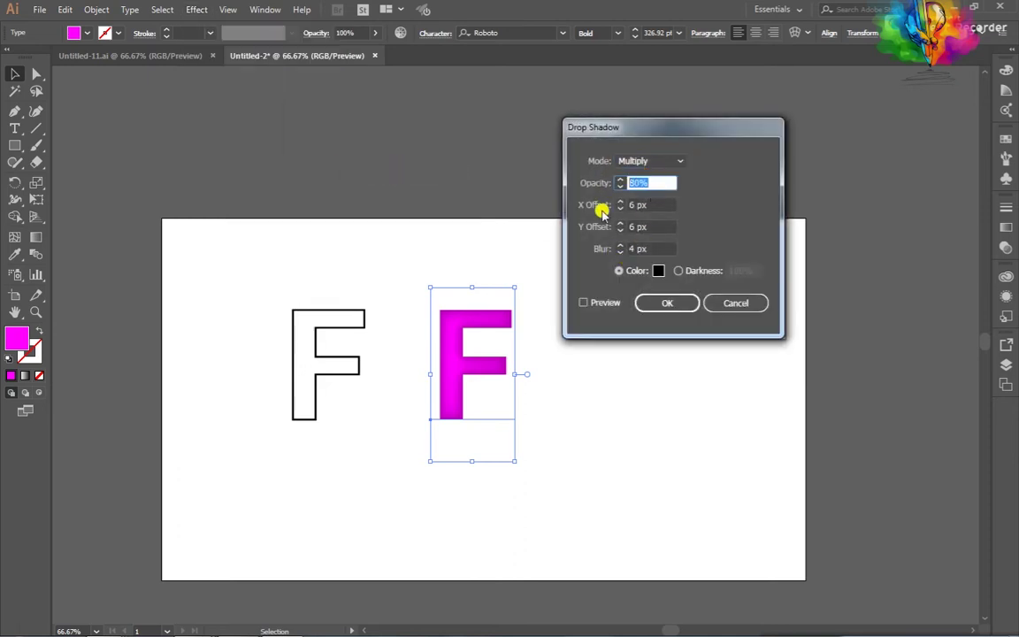
type("45")
key("Tab")
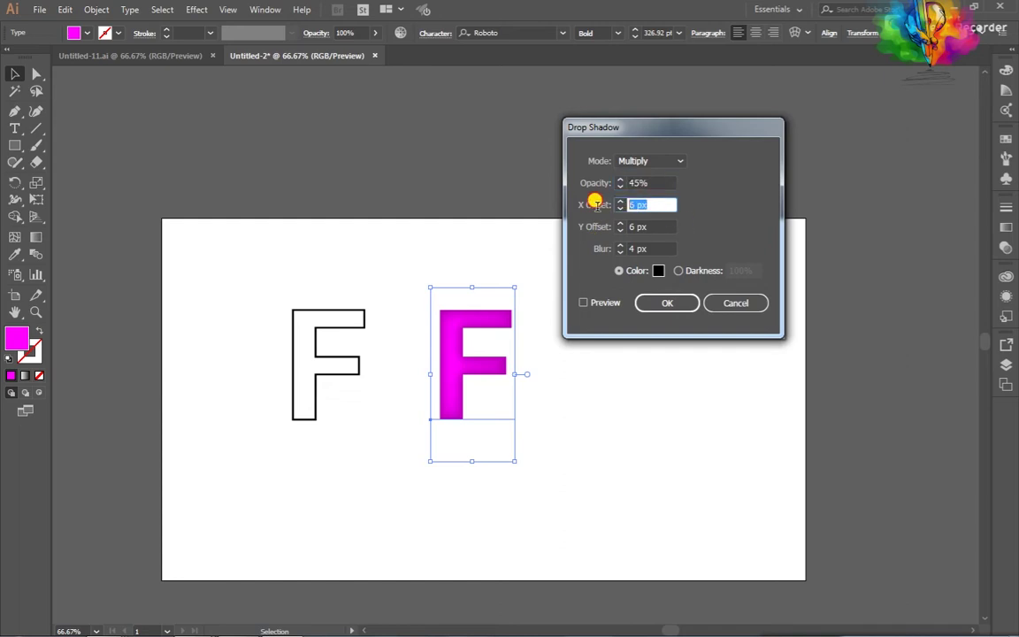
left_click(586, 302)
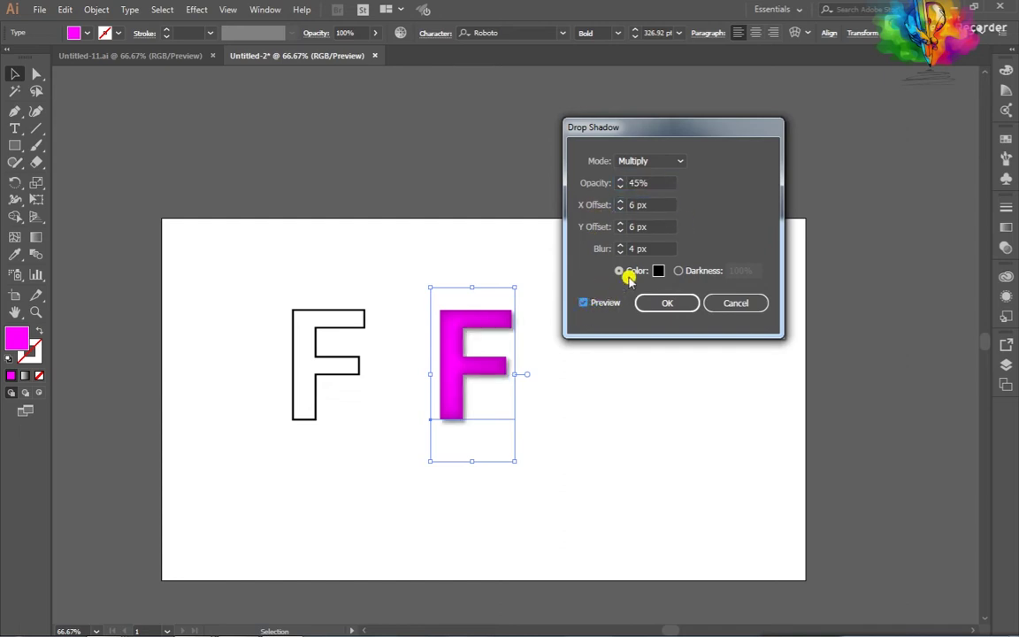
left_click(653, 204)
left_click_drag(654, 204, 609, 184)
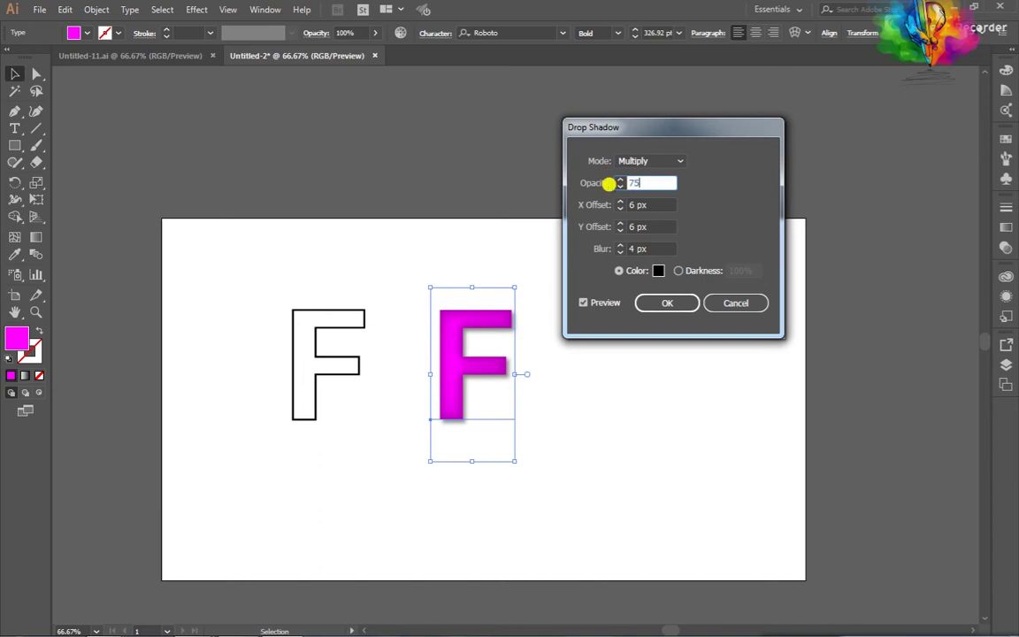
type("75")
Set the drop shadow's X and Y offsets to 5 px each and apply the effect.
left_click(661, 204)
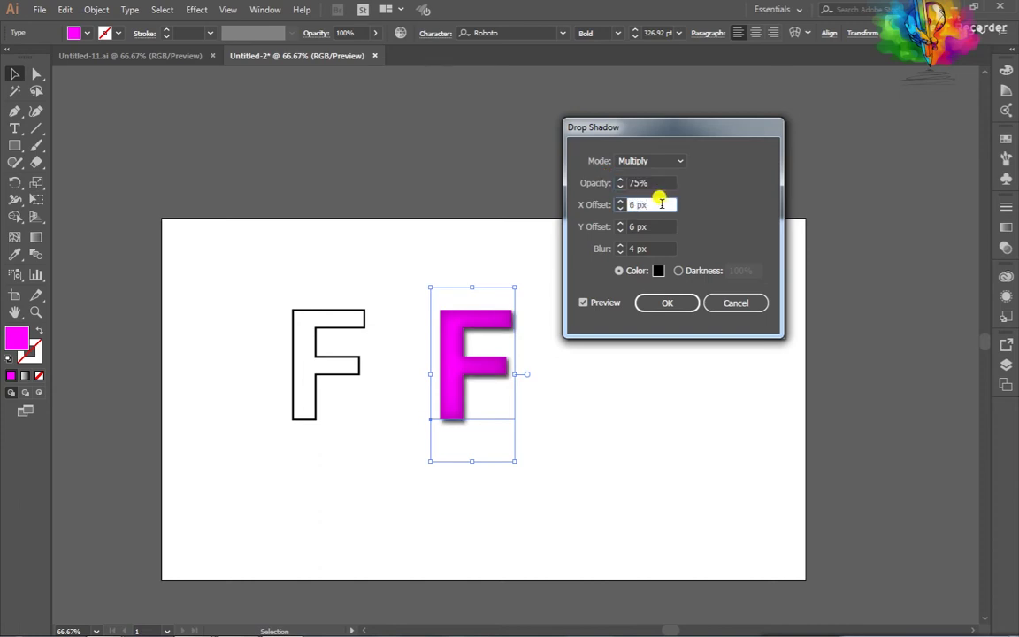
key("Tab")
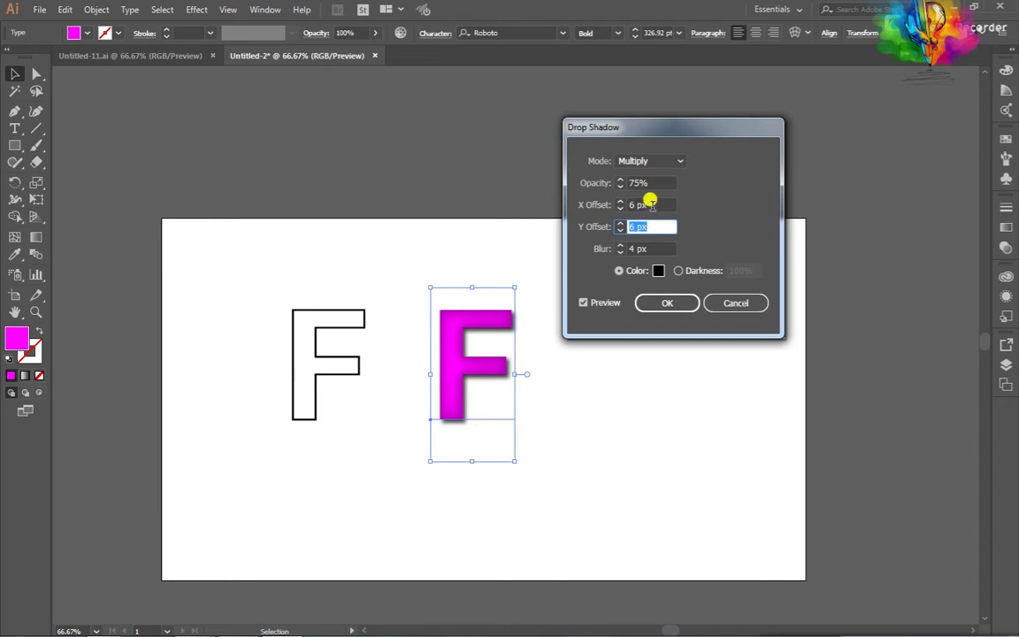
key("shift+Tab")
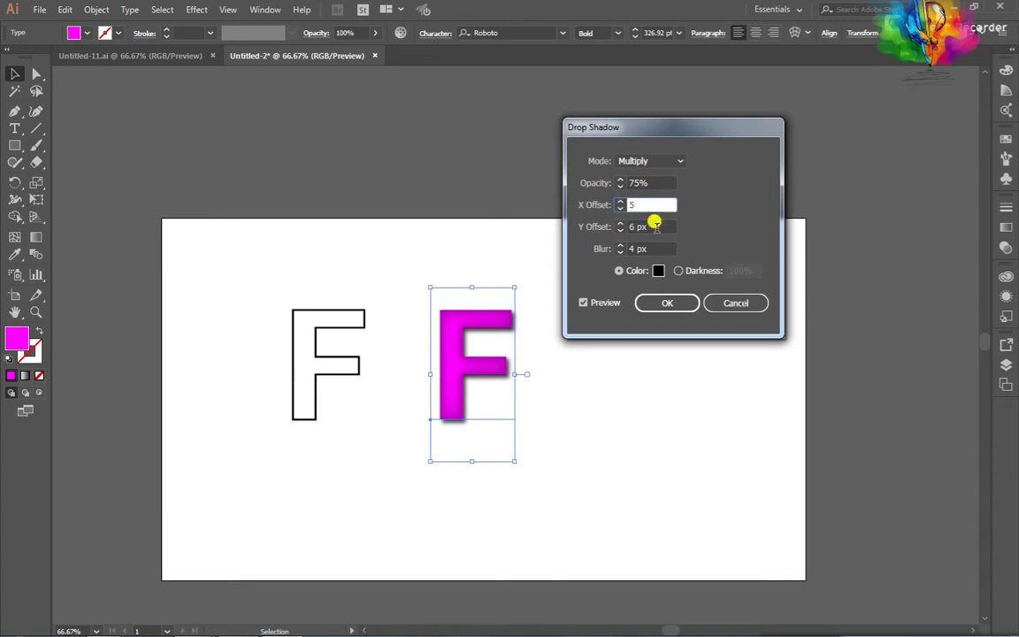
type("5")
key("Tab")
key("Tab")
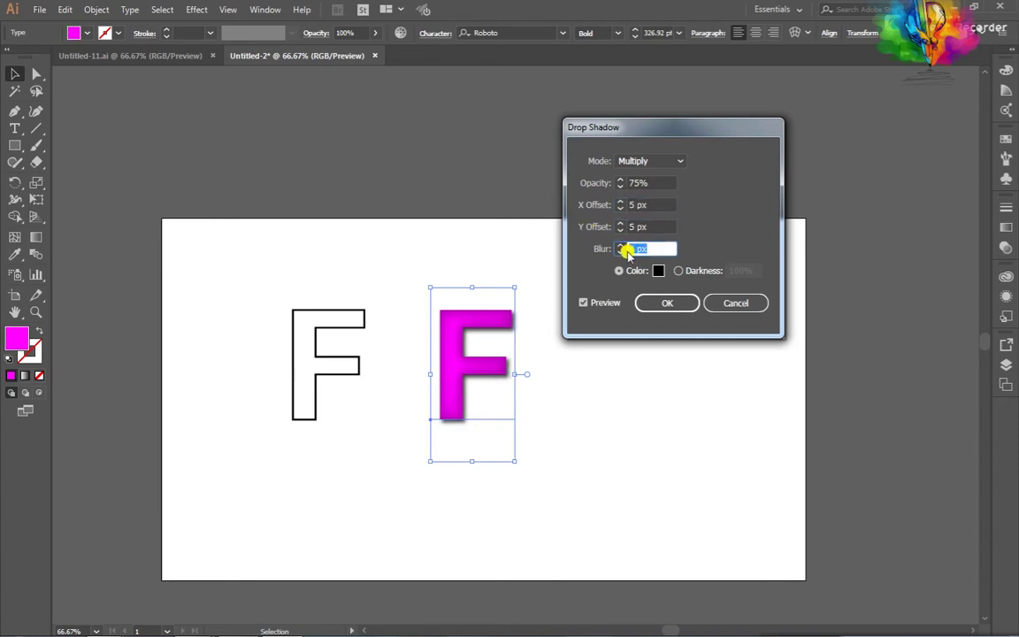
left_click(653, 303)
left_click(643, 349)
left_click(480, 311)
left_click(655, 331)
left_click(469, 356)
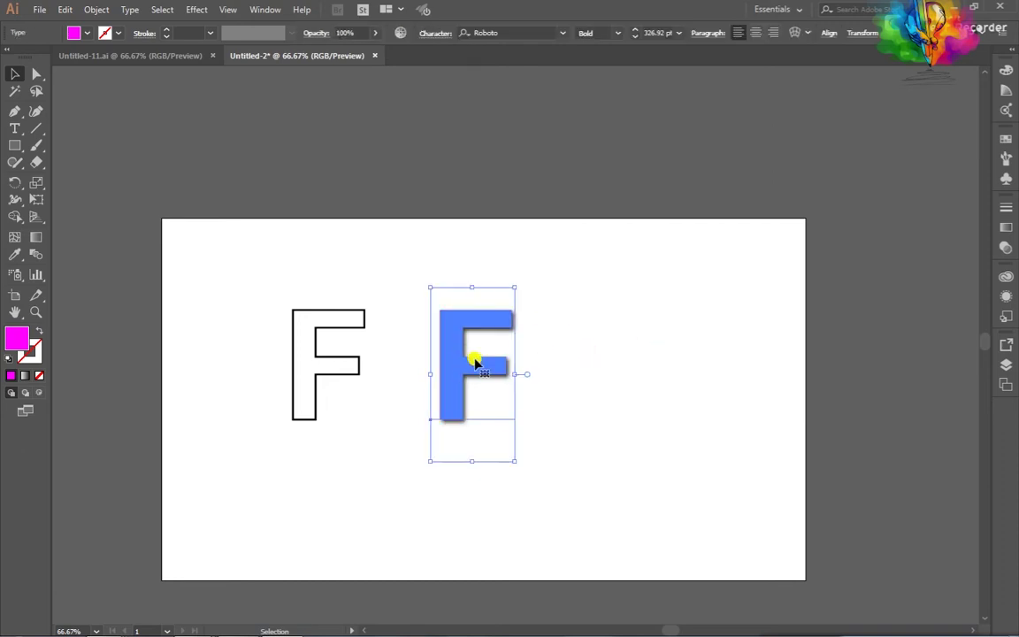
Apply a 3D Rotate effect to the magenta F using the Isometric Right position.
left_click(1006, 295)
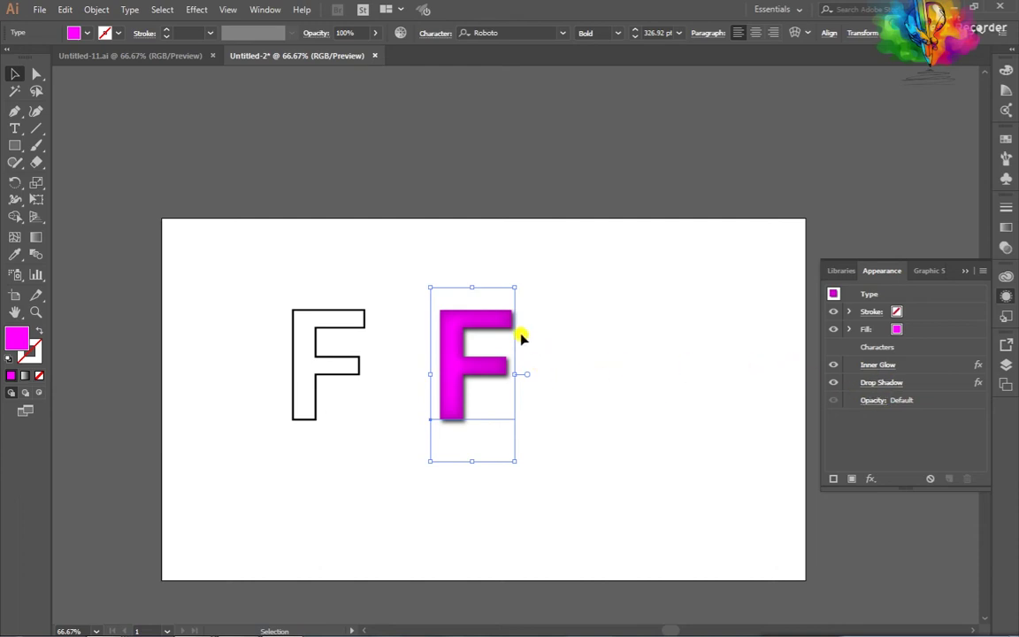
left_click(197, 10)
mouse_move(211, 91)
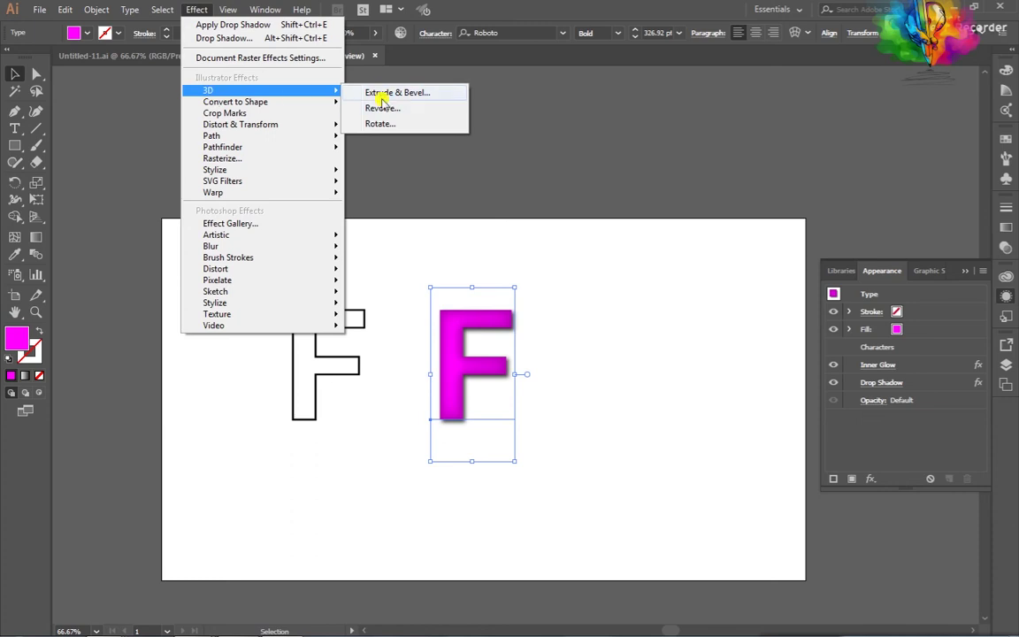
left_click(383, 124)
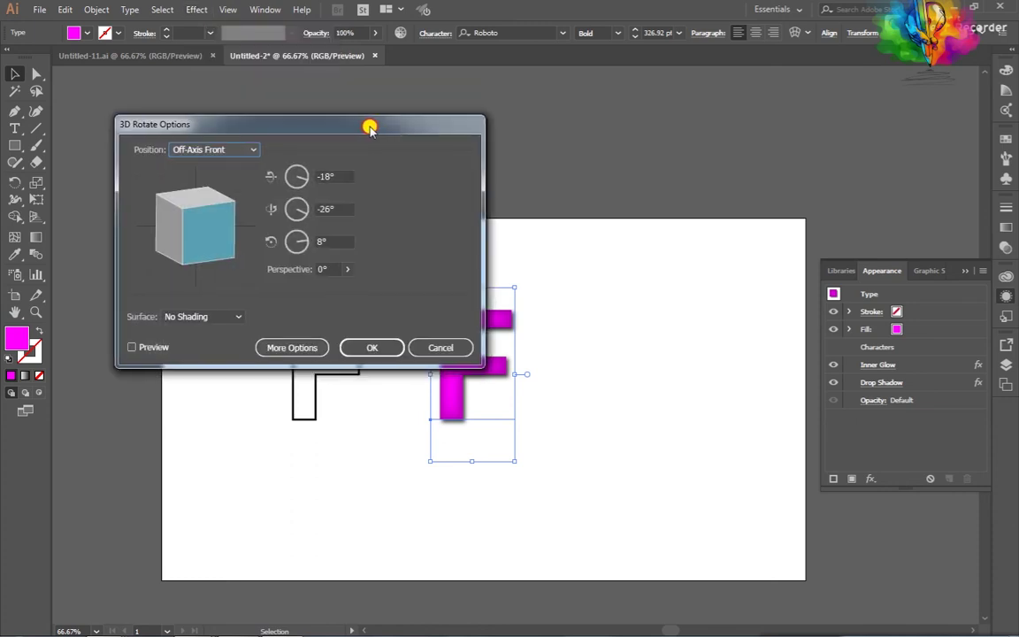
left_click_drag(371, 125, 845, 104)
left_click(606, 324)
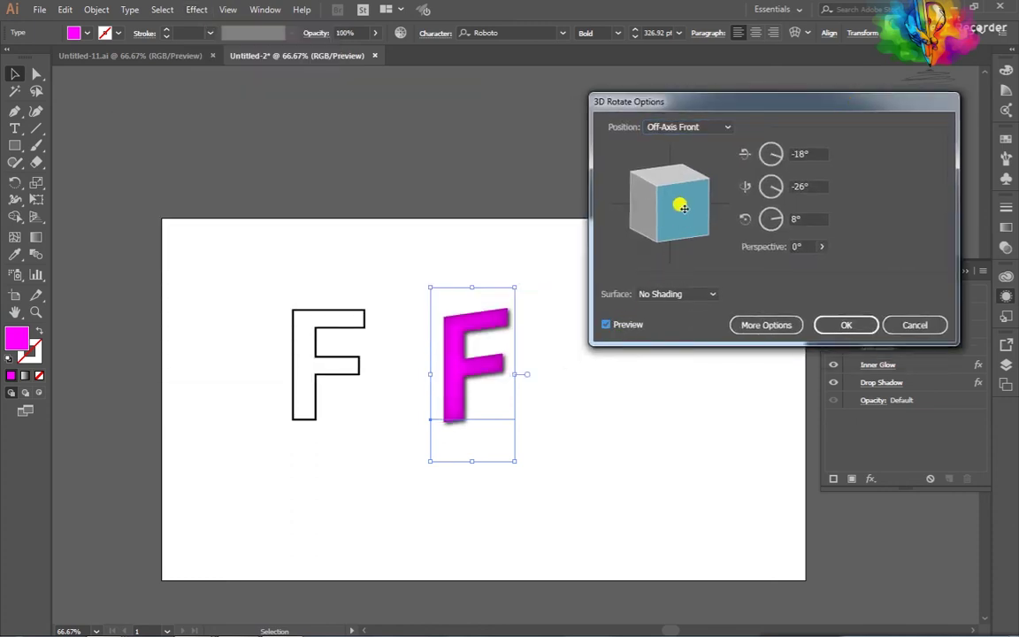
left_click_drag(686, 200, 657, 200)
left_click(709, 128)
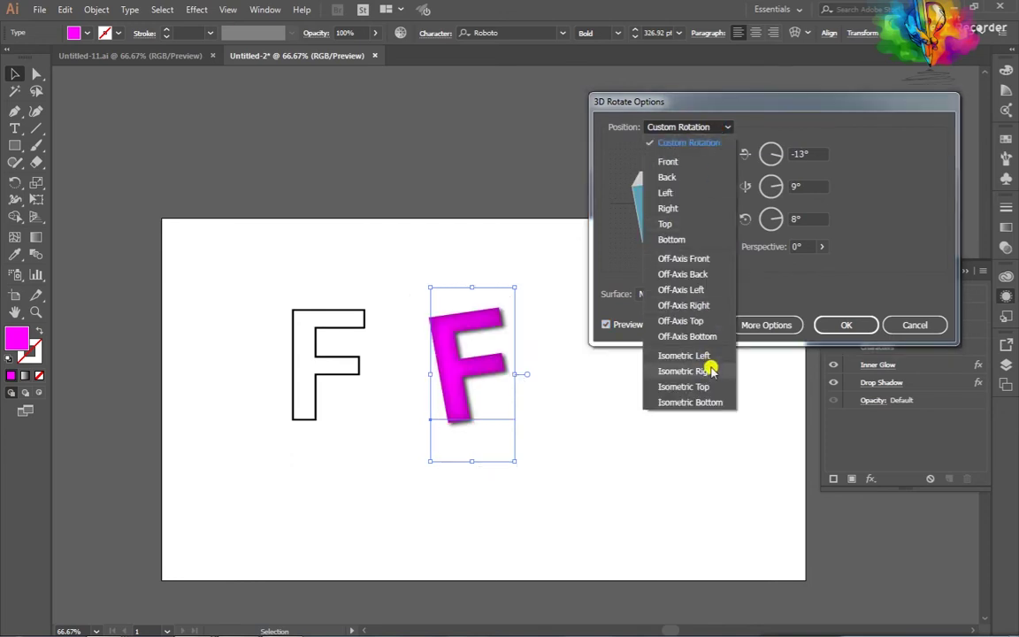
left_click(683, 371)
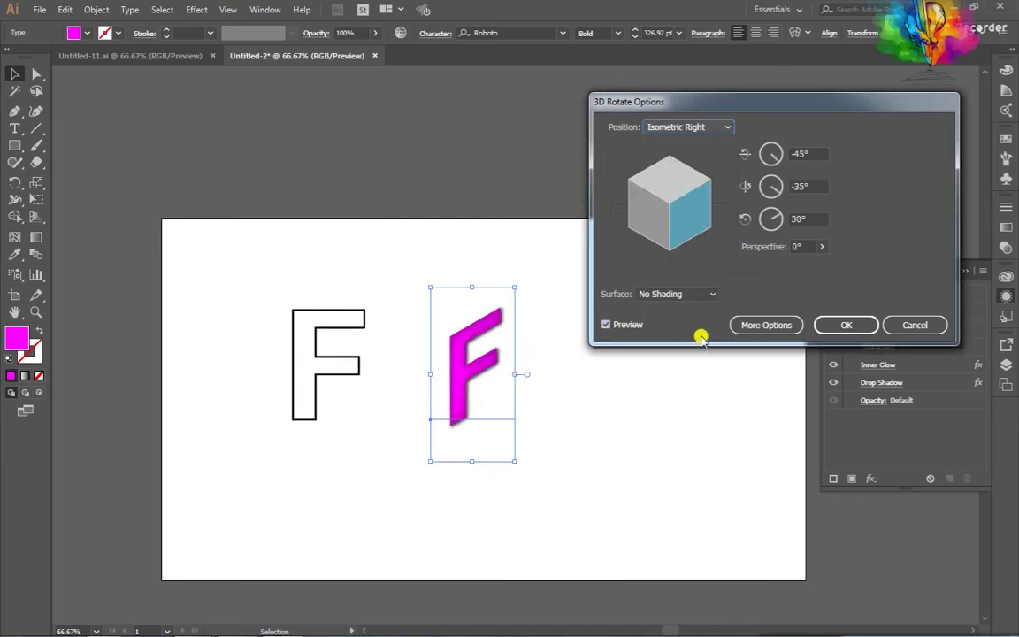
left_click(841, 326)
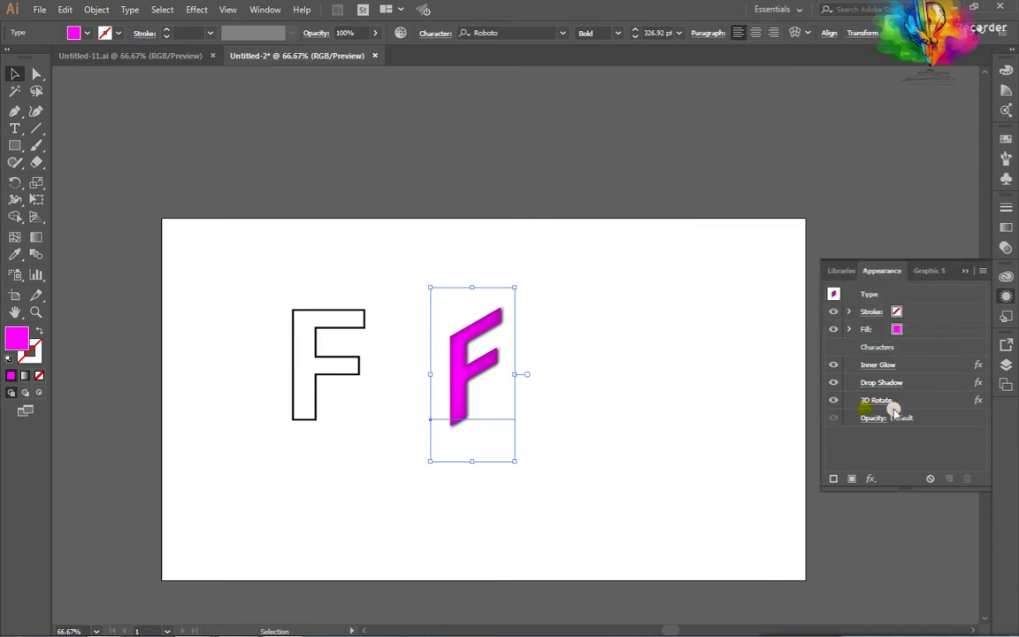
Reorder the magenta F's effects so that 3D Rotate sits above Drop Shadow in its appearance attributes.
left_click(630, 348)
left_click(473, 357)
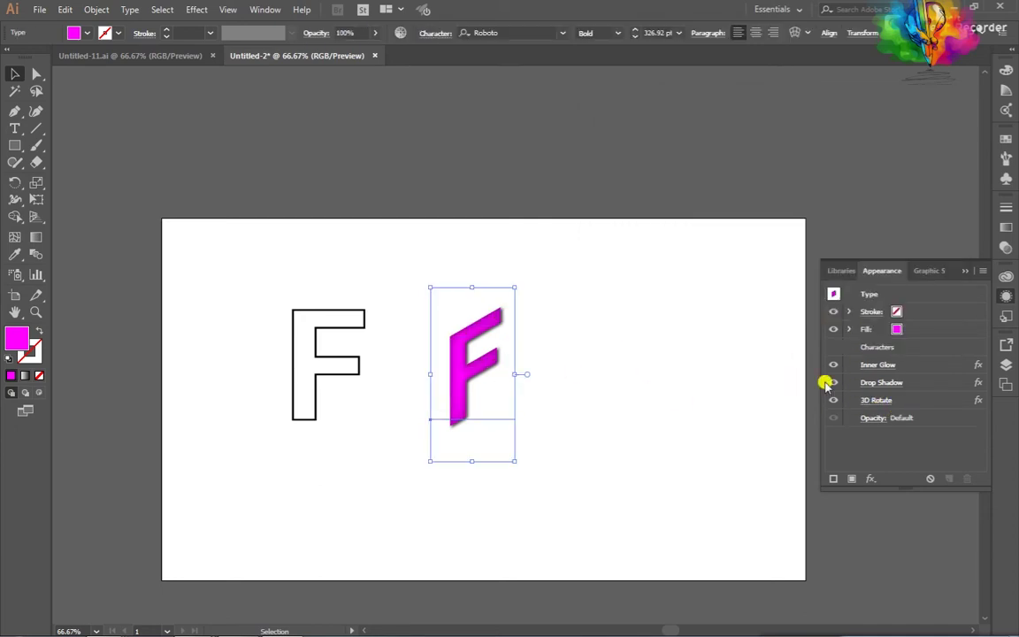
left_click(872, 400)
mouse_move(933, 400)
left_mouse_down()
mouse_move(919, 366)
mouse_move(933, 381)
left_mouse_up()
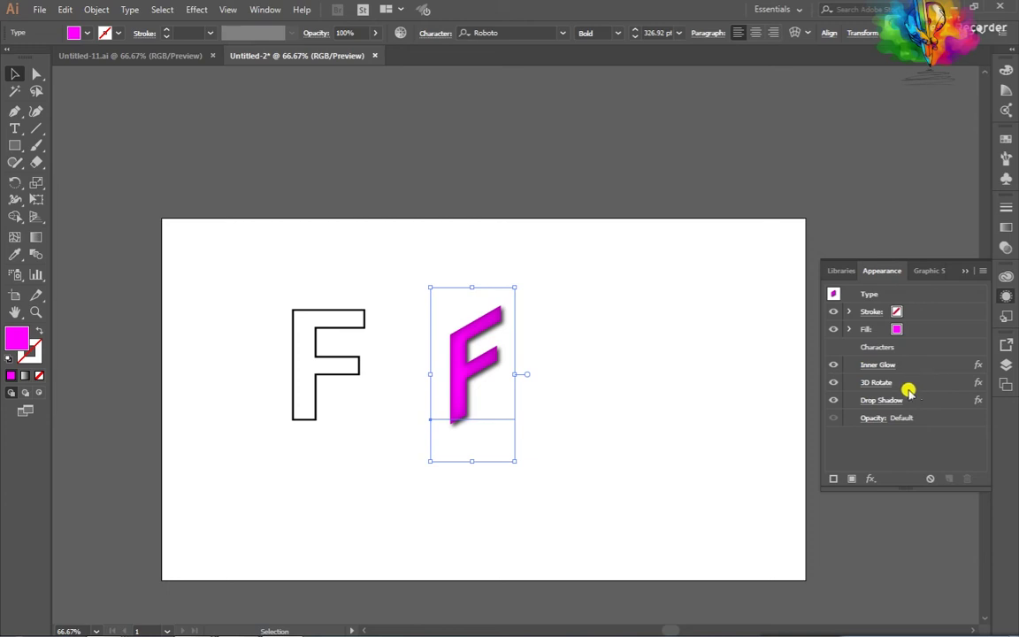
left_click(961, 388)
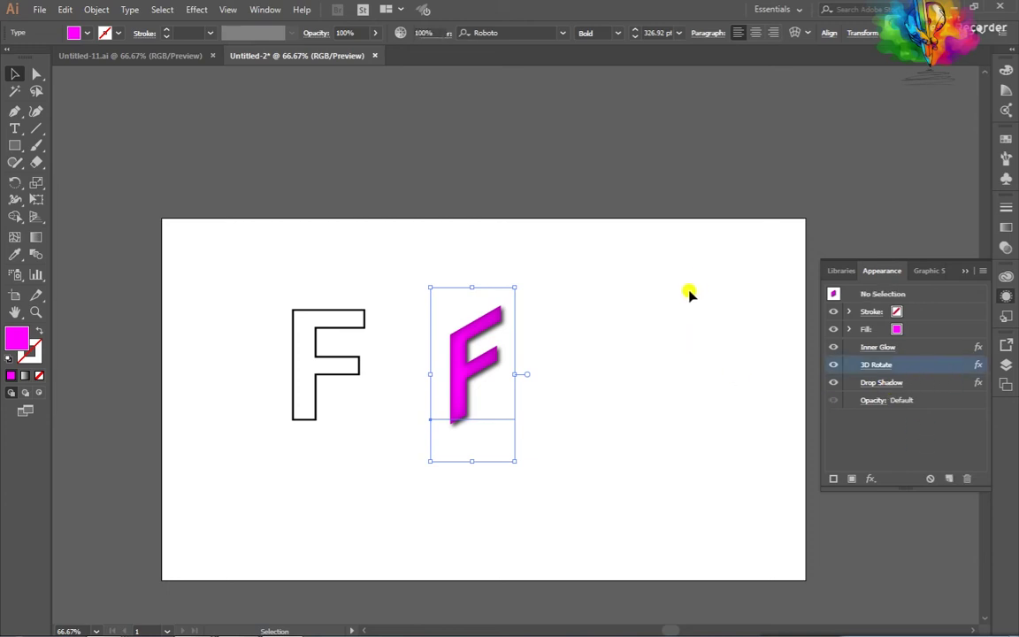
left_click(695, 289)
Blend the magenta isometric F with the outlined F using Blend Make.
left_click(467, 358)
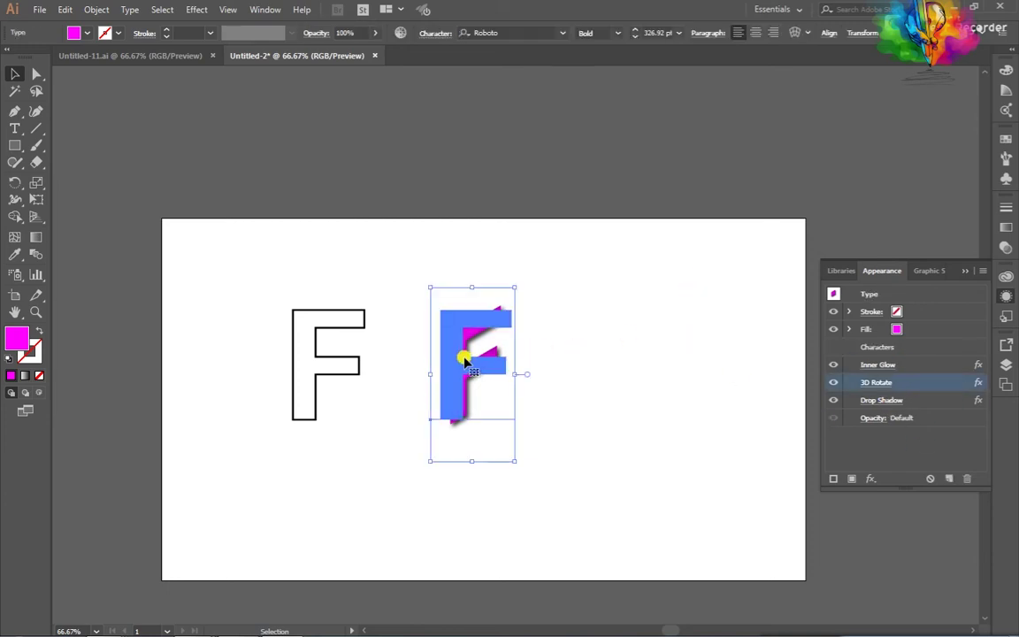
left_click(317, 363, "shift")
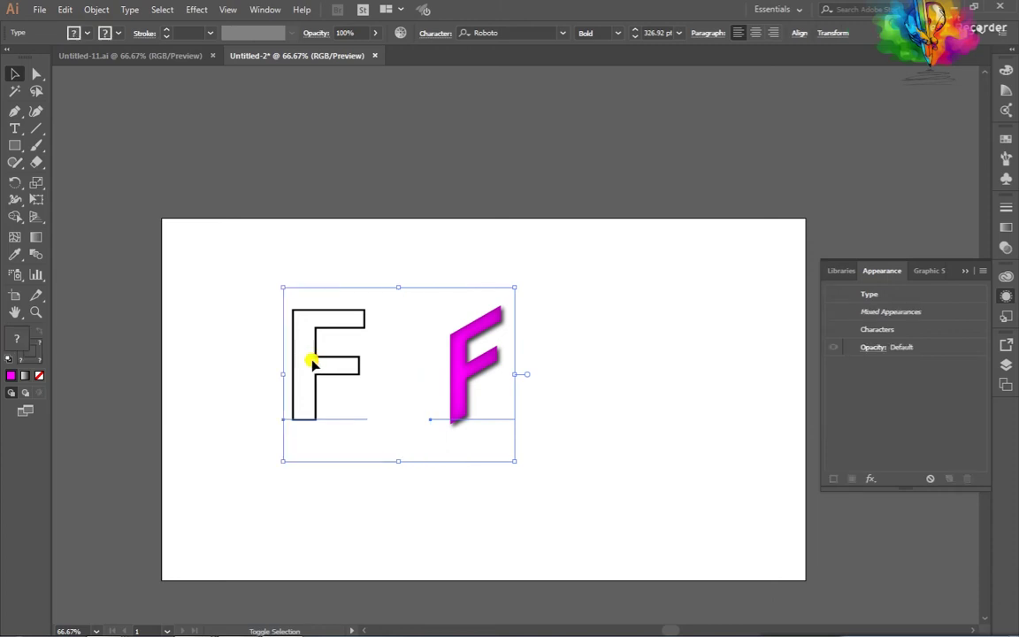
left_click(37, 256)
left_click(93, 10)
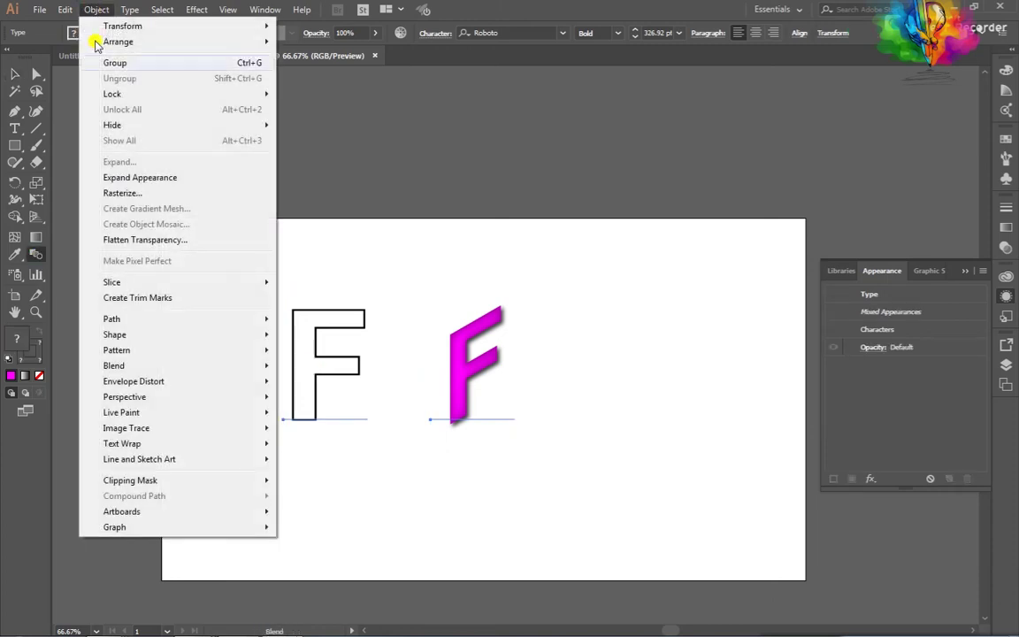
mouse_move(135, 364)
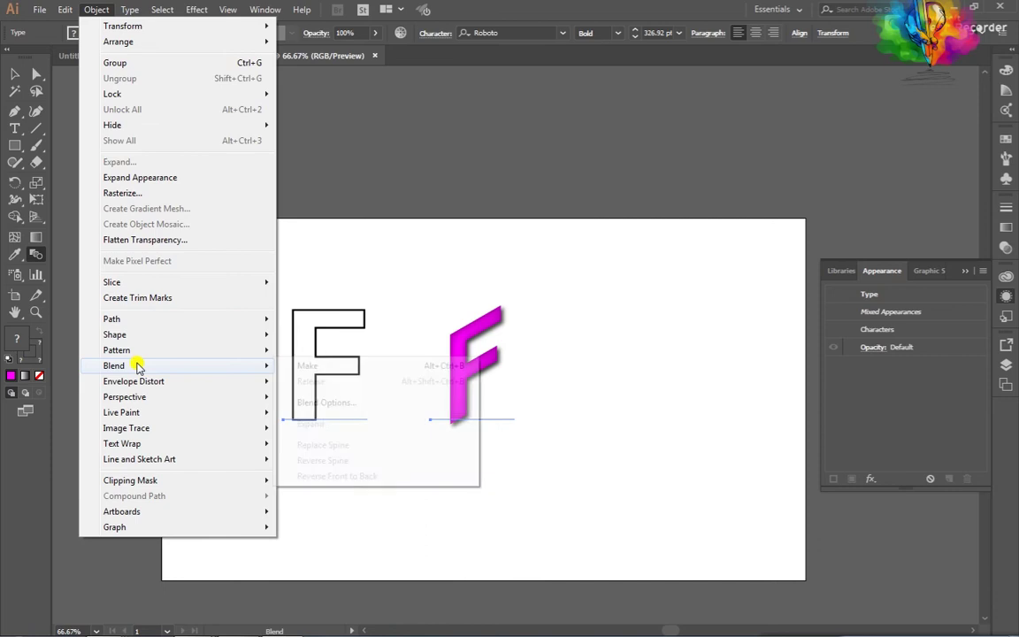
left_click(306, 366)
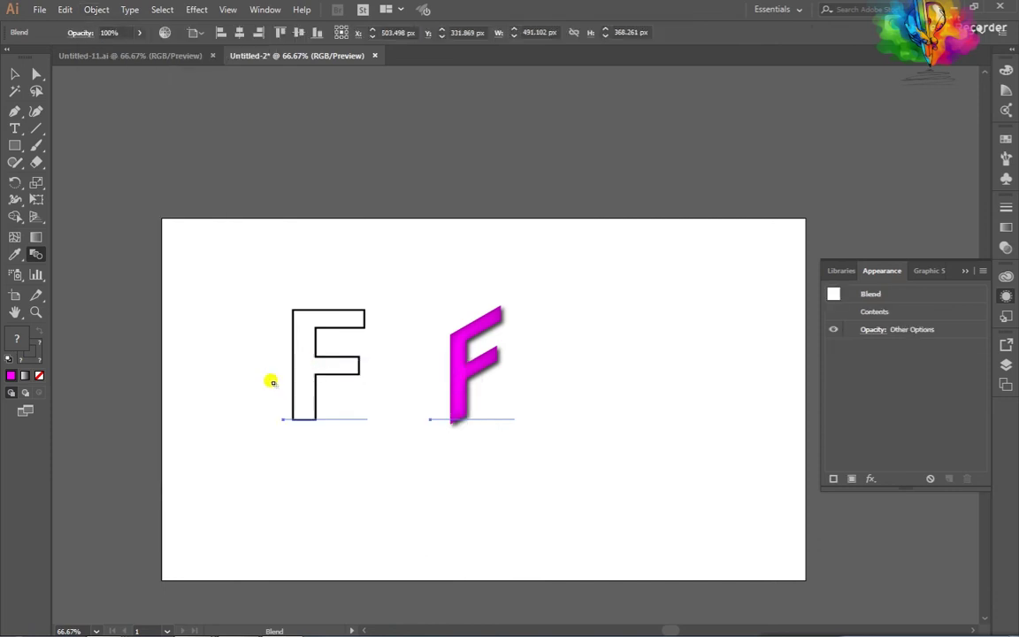
Set the blend's spacing to Specified Steps with 5 steps, checking the preview, and apply the options.
double_click(33, 252)
left_click(581, 284)
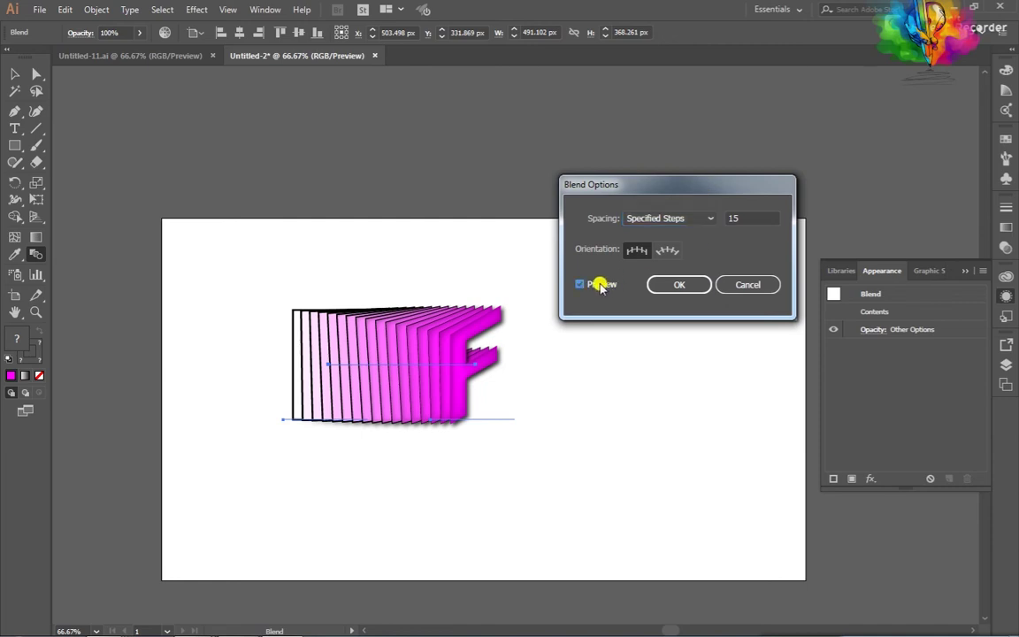
double_click(758, 213)
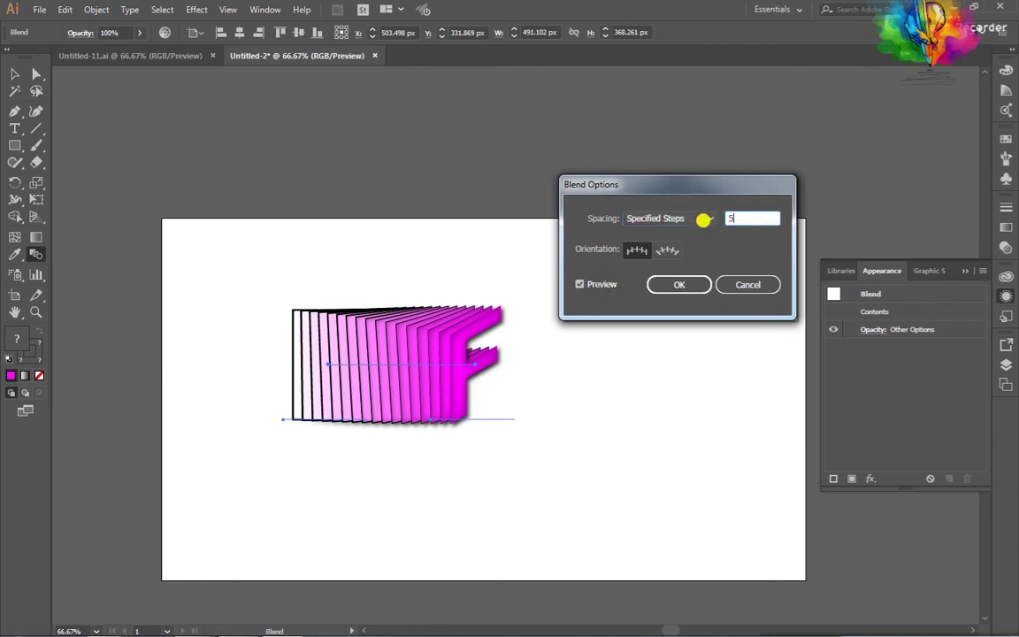
type("5")
left_click(597, 284)
left_click(596, 284)
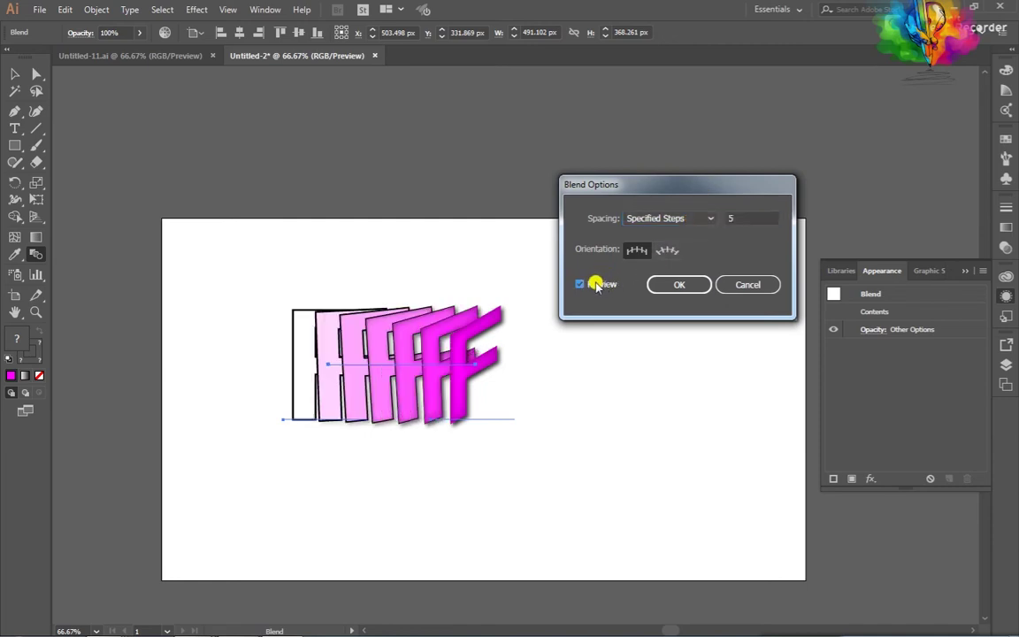
left_click(666, 283)
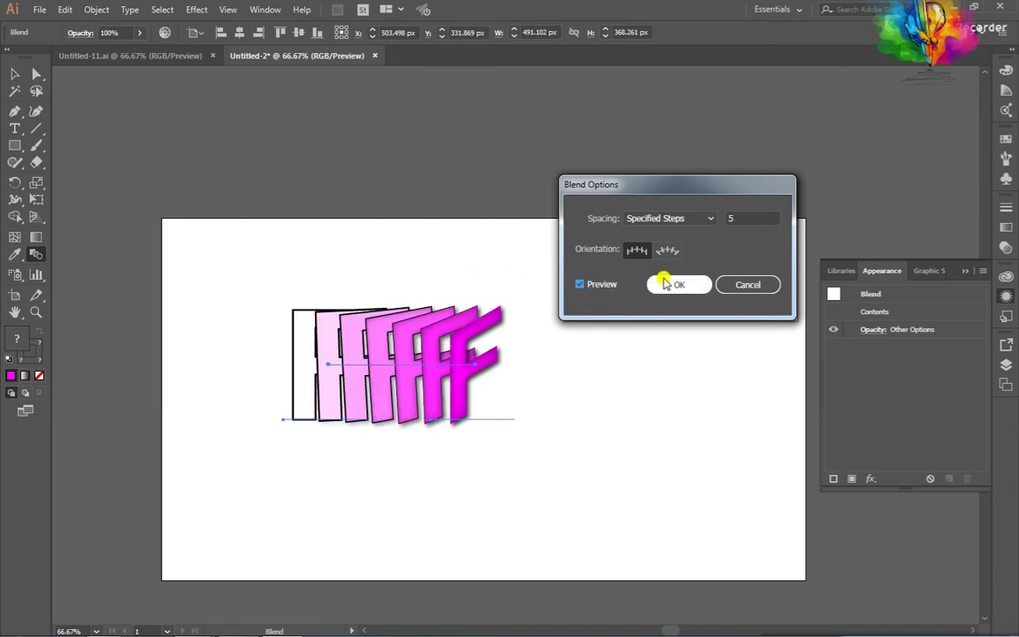
left_click(675, 283)
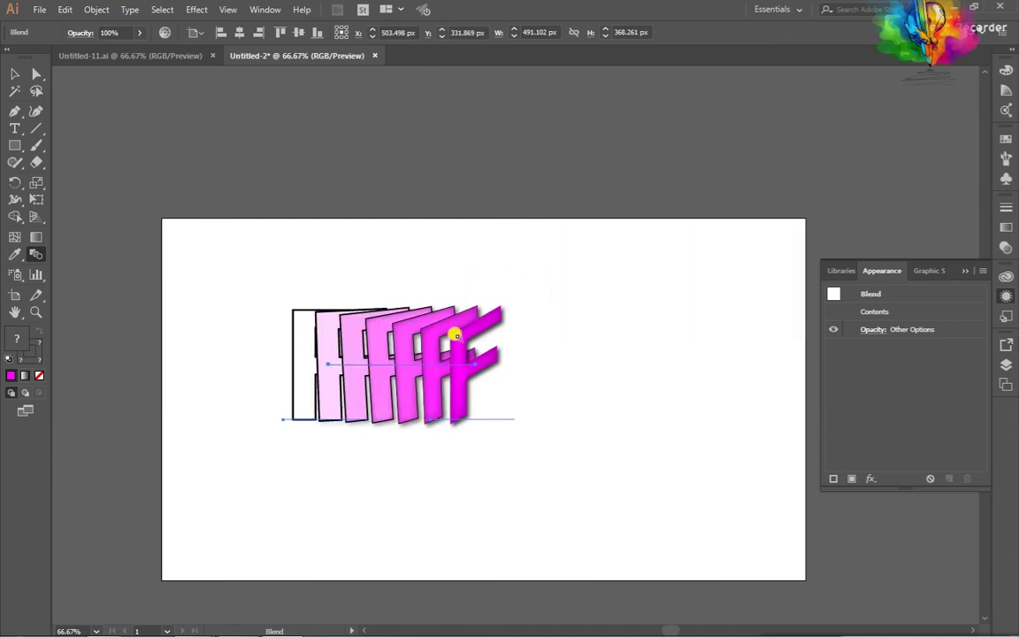
Move only the magenta F of the blend horizontally onto the outlined F so the blend steps stack closely.
key("a")
left_click(559, 256)
left_click(497, 362)
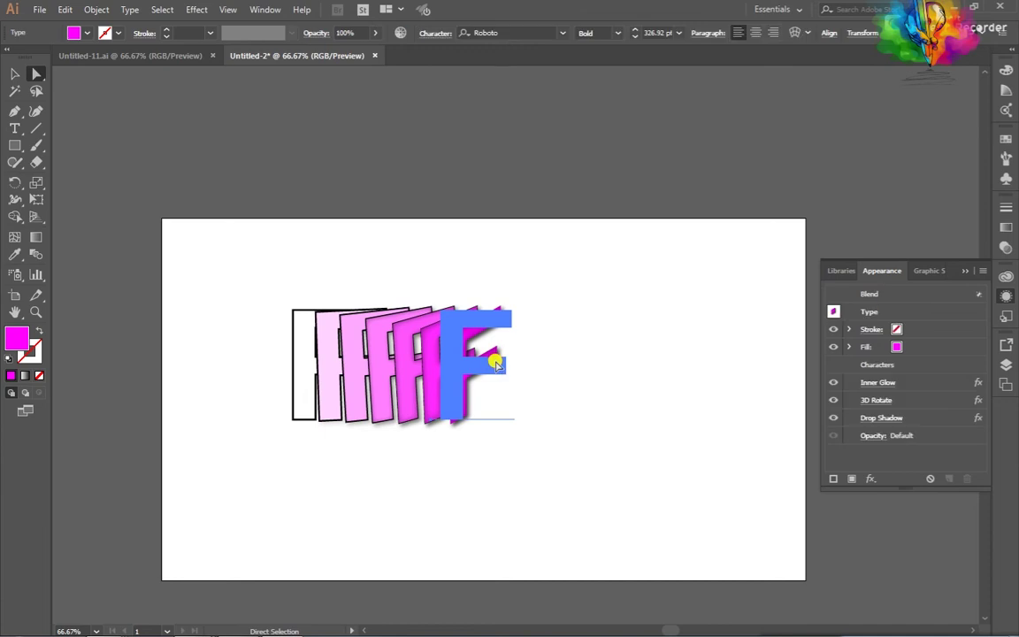
left_click_drag(490, 369, 336, 358)
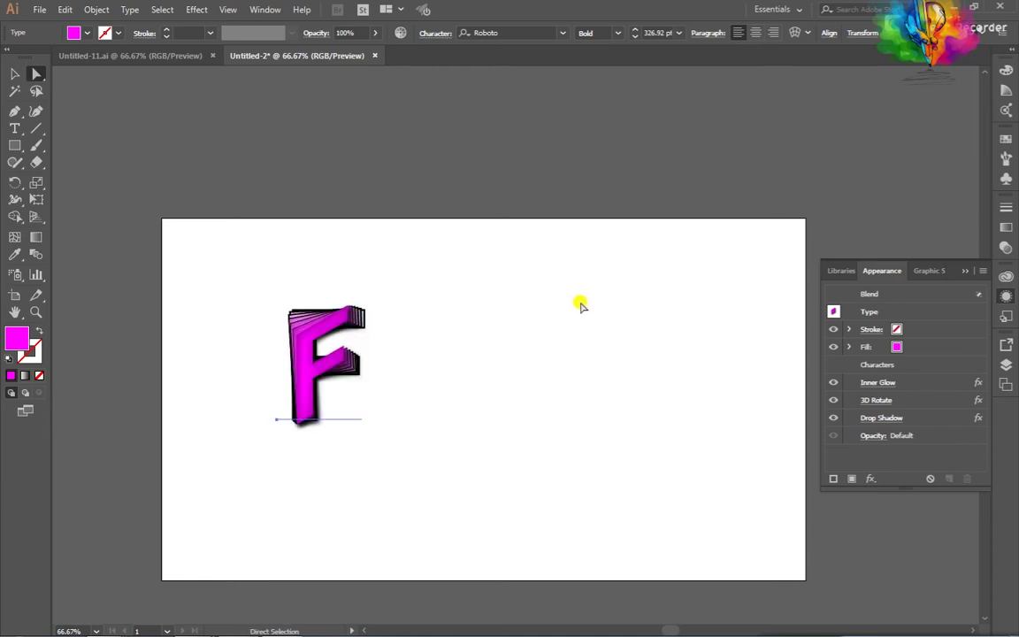
Fine-tune the magenta F's position slightly up and left of the outlined F so the blend layers fan out beneath it.
scroll(280, 415, "up", 3)
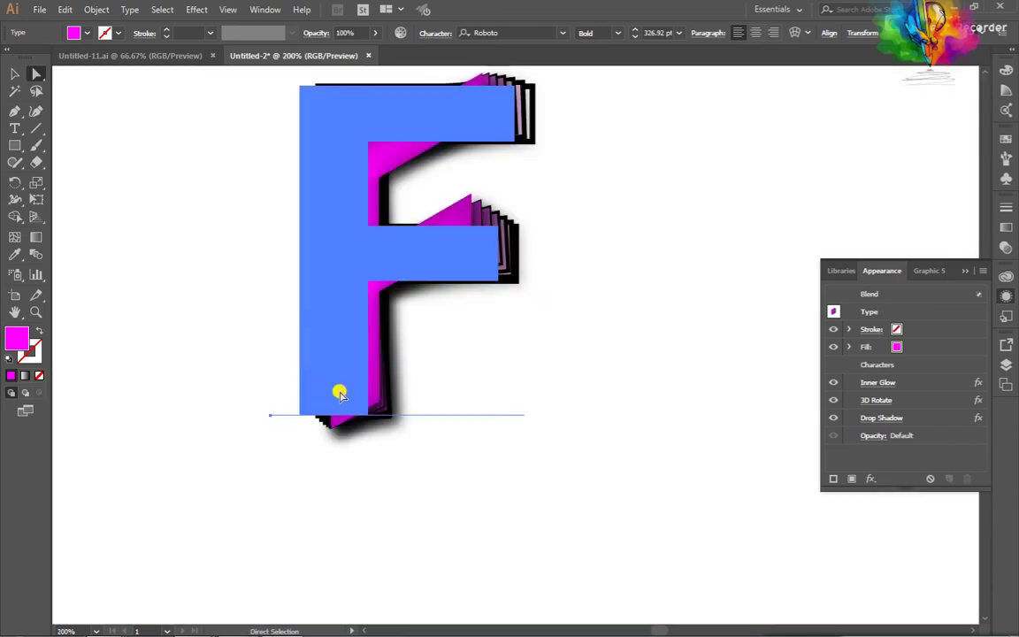
left_click(965, 271)
mouse_move(344, 377)
left_mouse_down()
mouse_move(343, 356)
mouse_move(353, 372)
mouse_move(343, 360)
mouse_move(345, 368)
left_mouse_up()
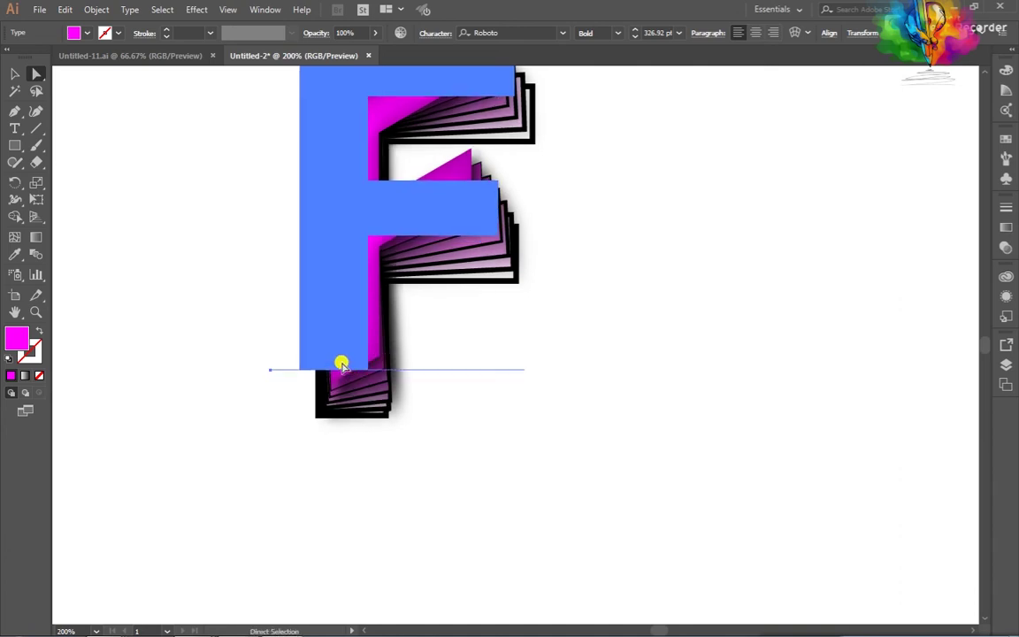
left_click_drag(342, 364, 341, 363)
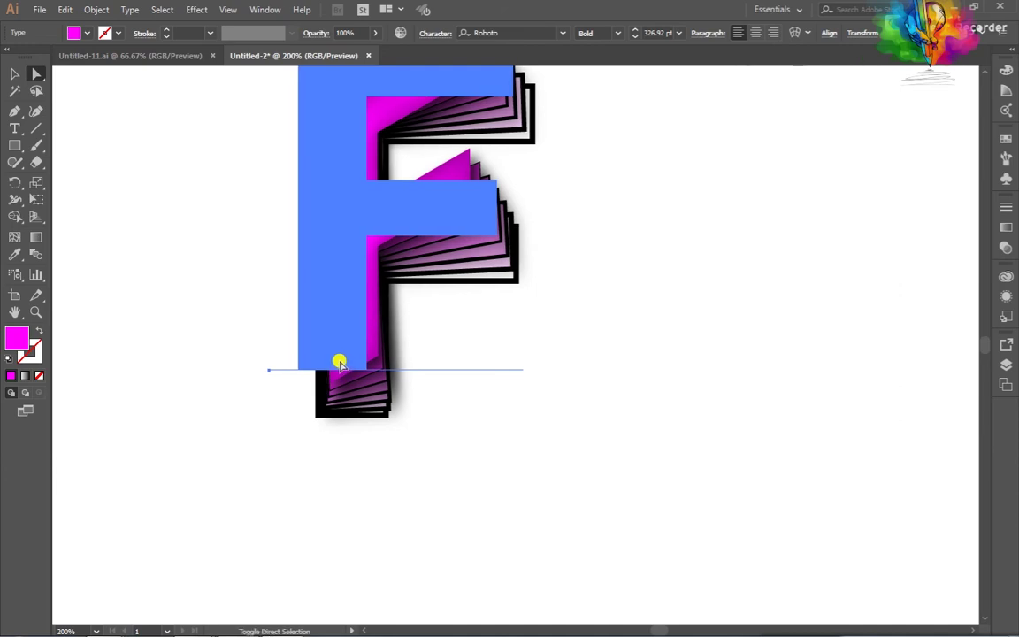
key("shift+Left")
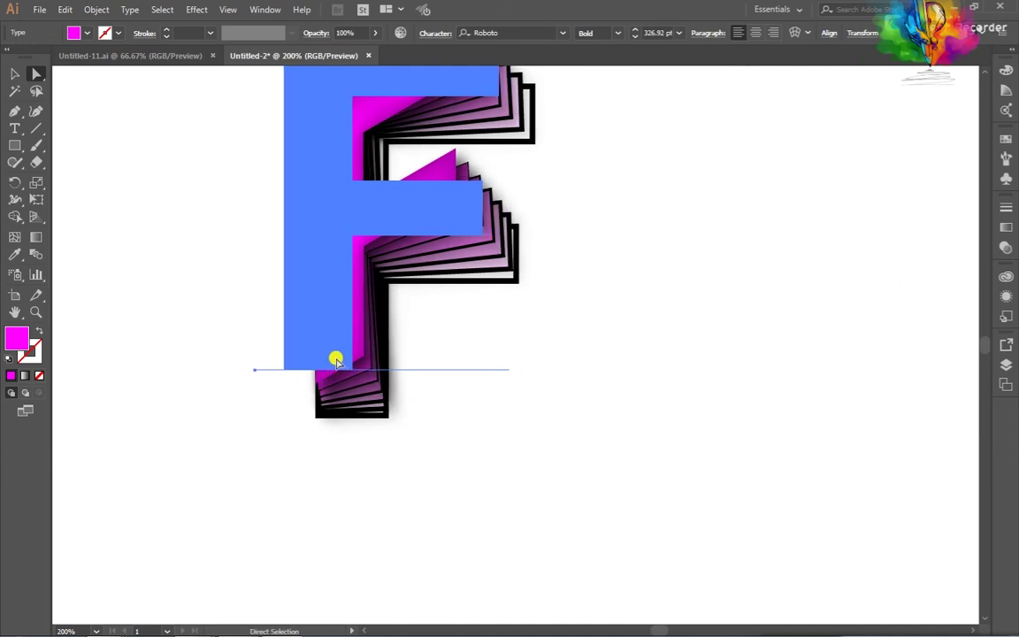
left_click_drag(333, 356, 357, 387)
left_click(535, 359)
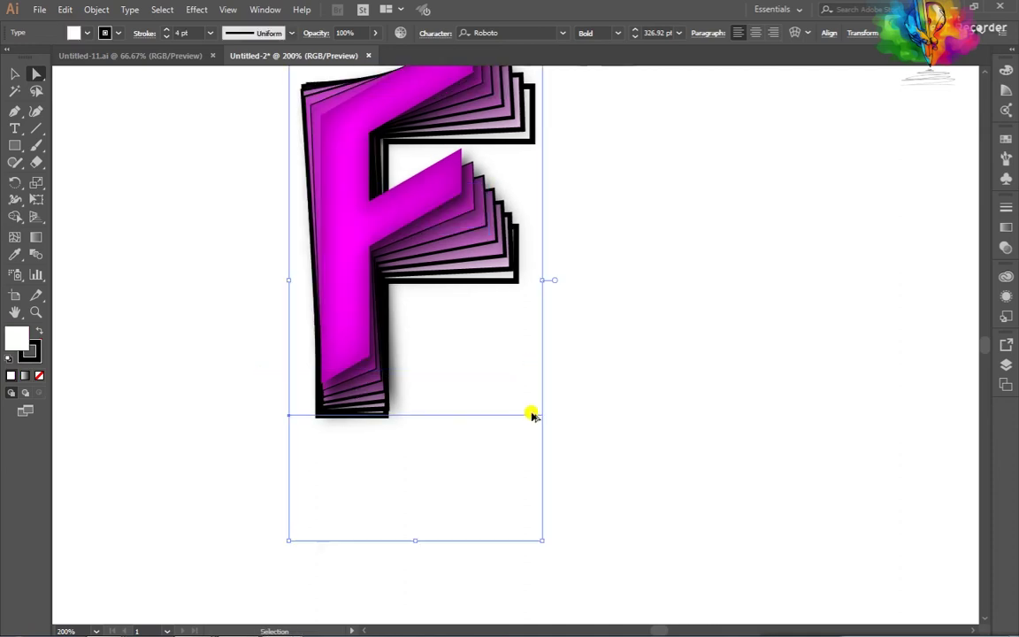
Duplicate the whole blended F horizontally to the right of the original.
scroll(532, 417, "down", 2)
scroll(559, 404, "right", 1)
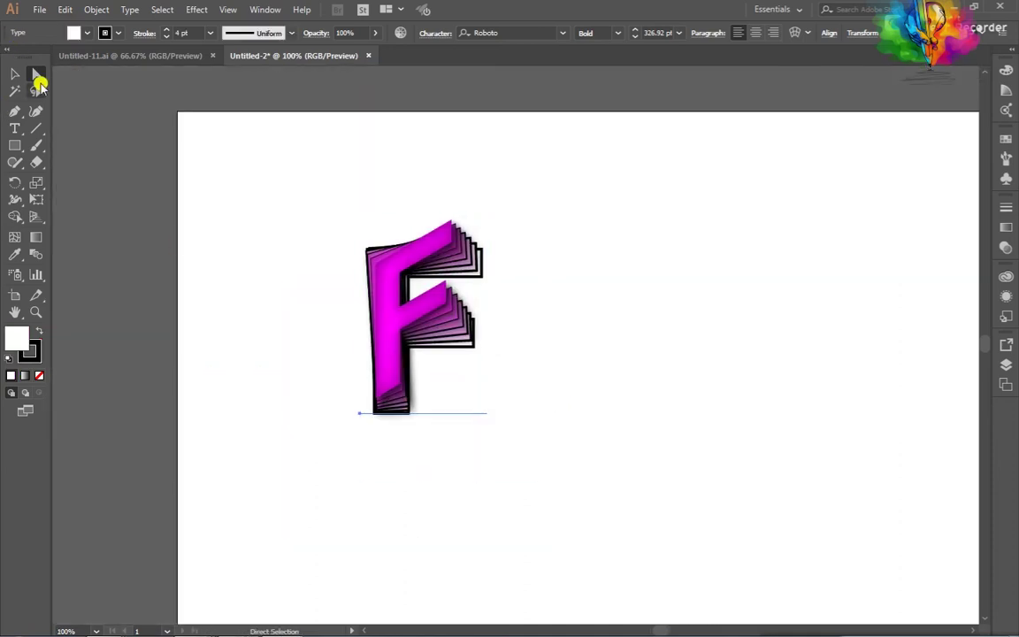
left_click(17, 75)
left_click(127, 141)
left_click(407, 274)
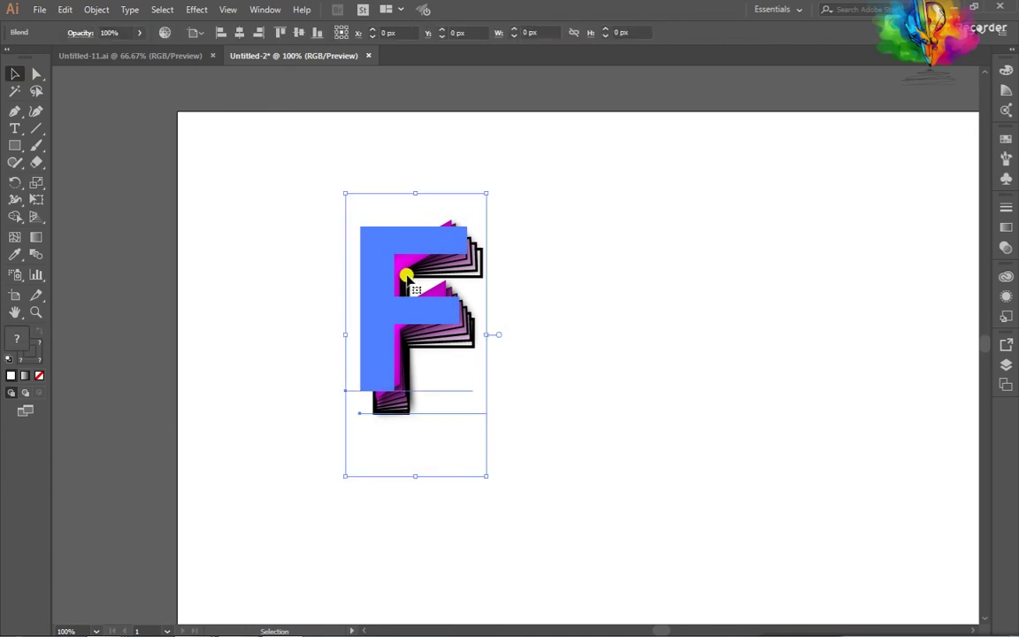
left_click_drag(407, 292, 593, 320)
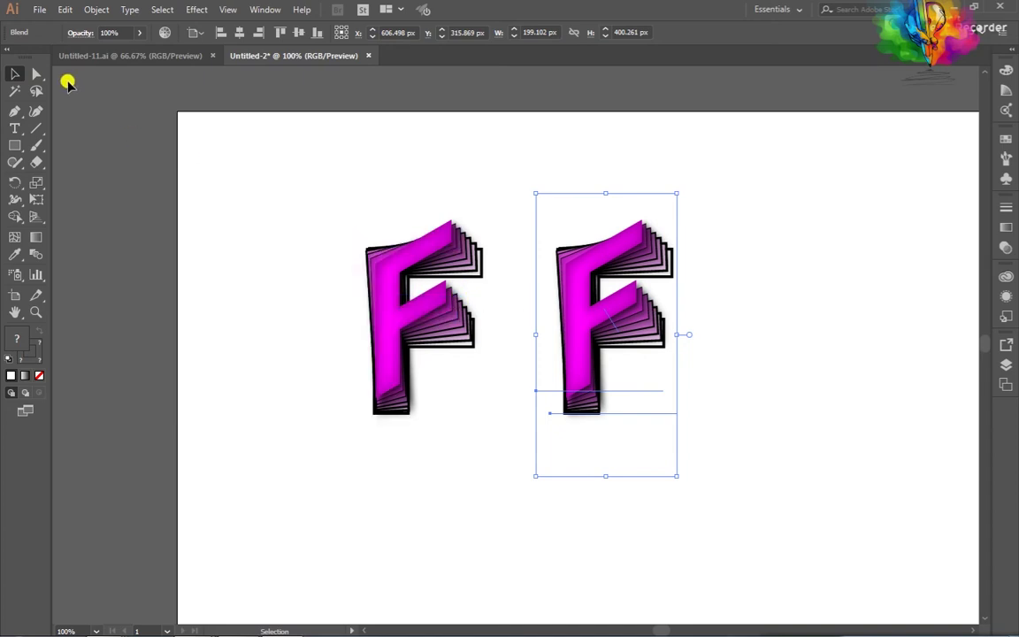
left_click_drag(636, 315, 631, 320)
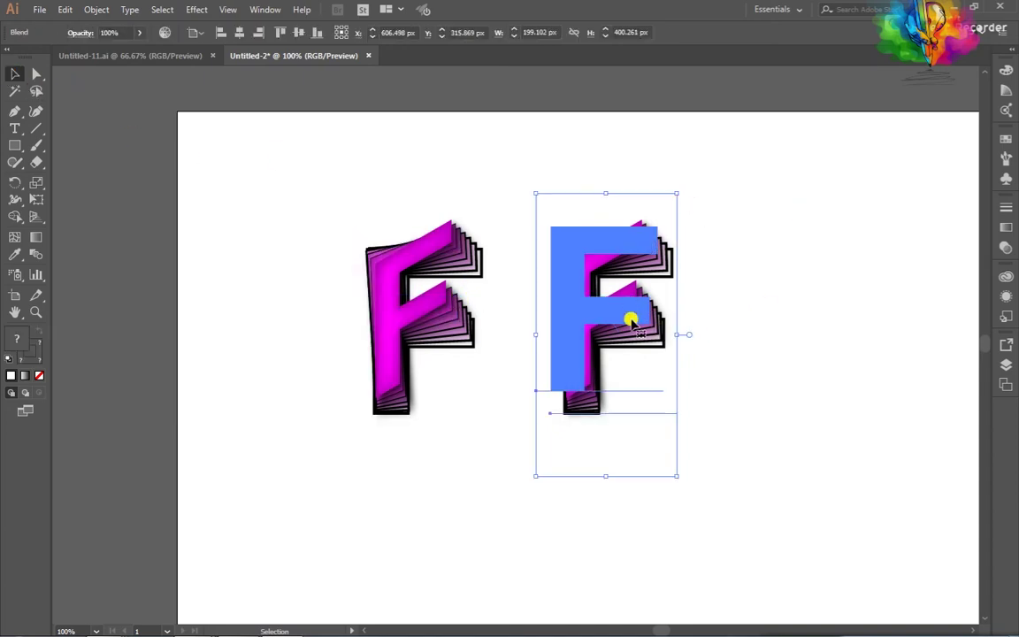
Replace the outlined back letter of the copied blend with a lowercase "l".
key("t")
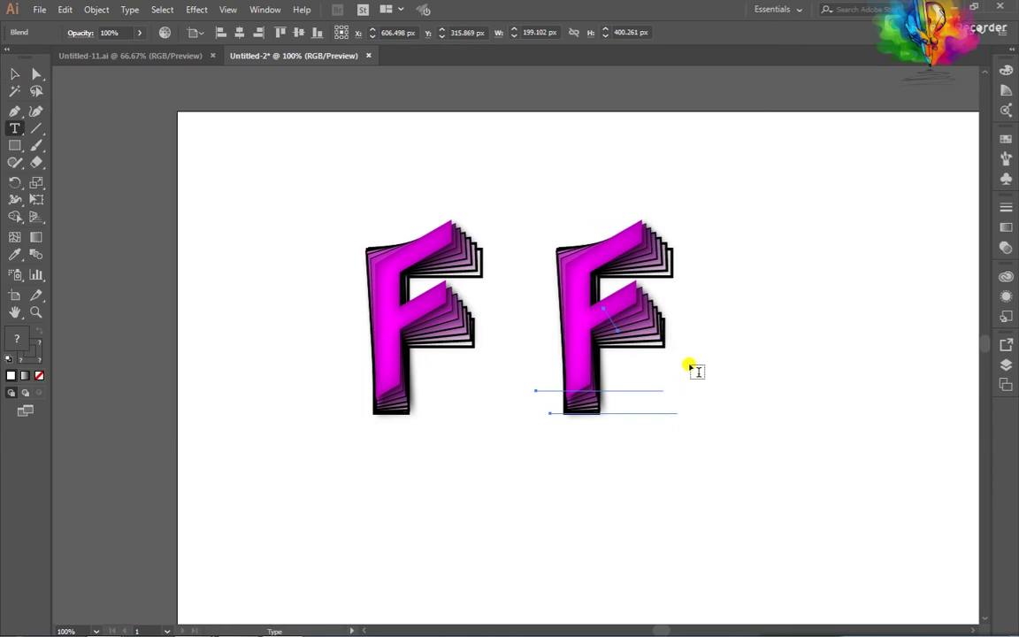
double_click(668, 395)
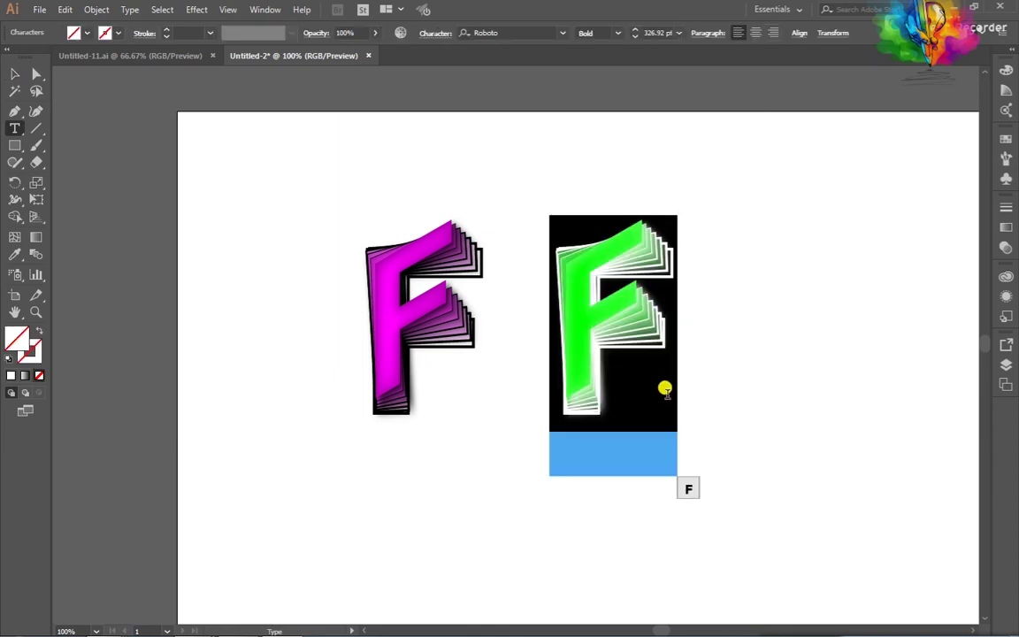
type("l")
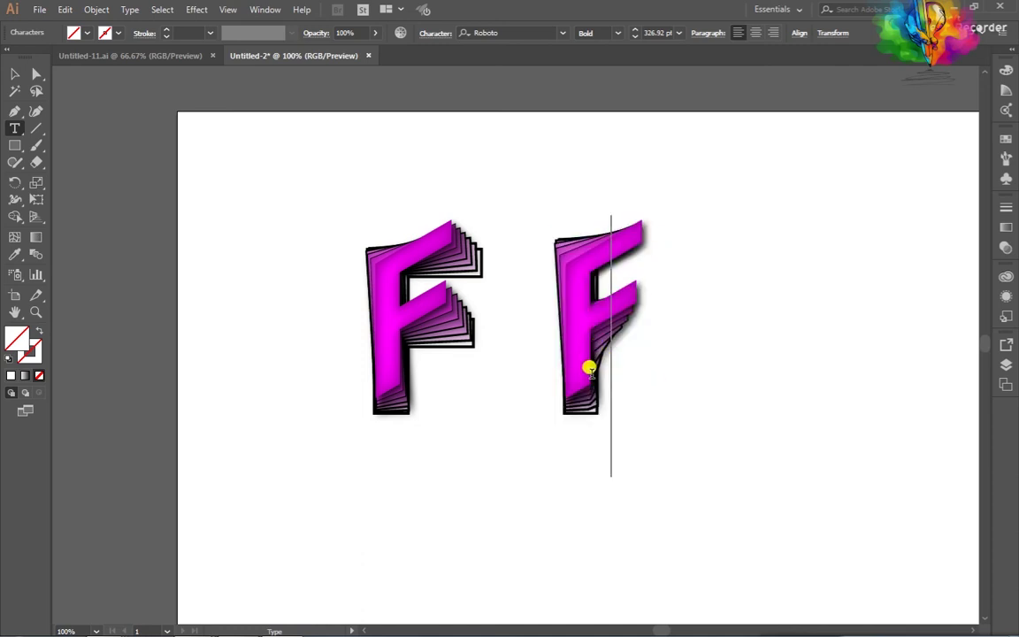
left_click_drag(589, 364, 507, 290)
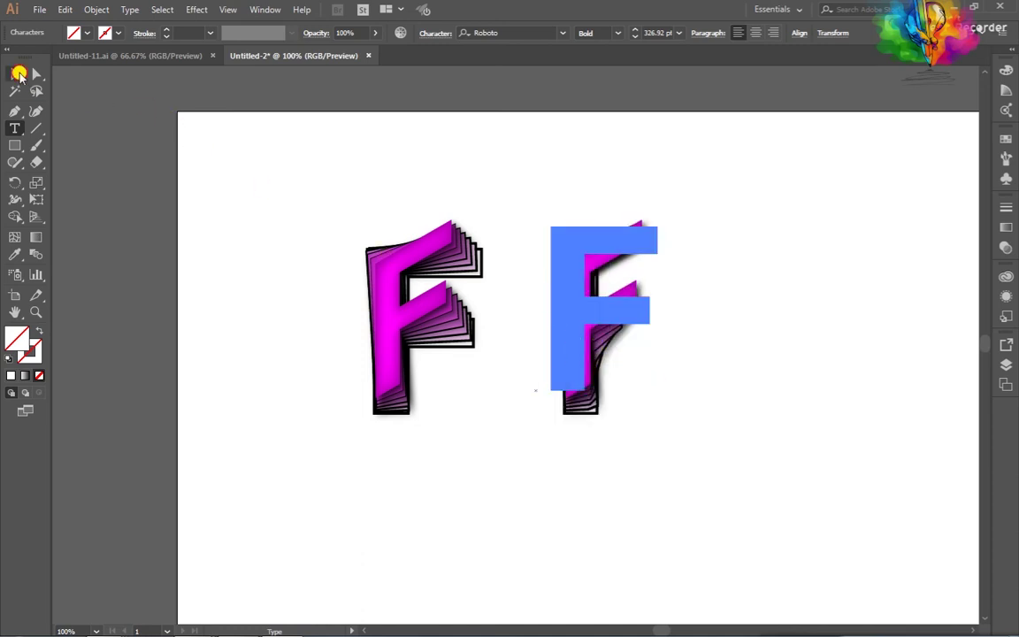
left_click(14, 73)
Replace the magenta front letter of the copied blend with a capital "L" and deselect it.
left_click(775, 361)
double_click(637, 364)
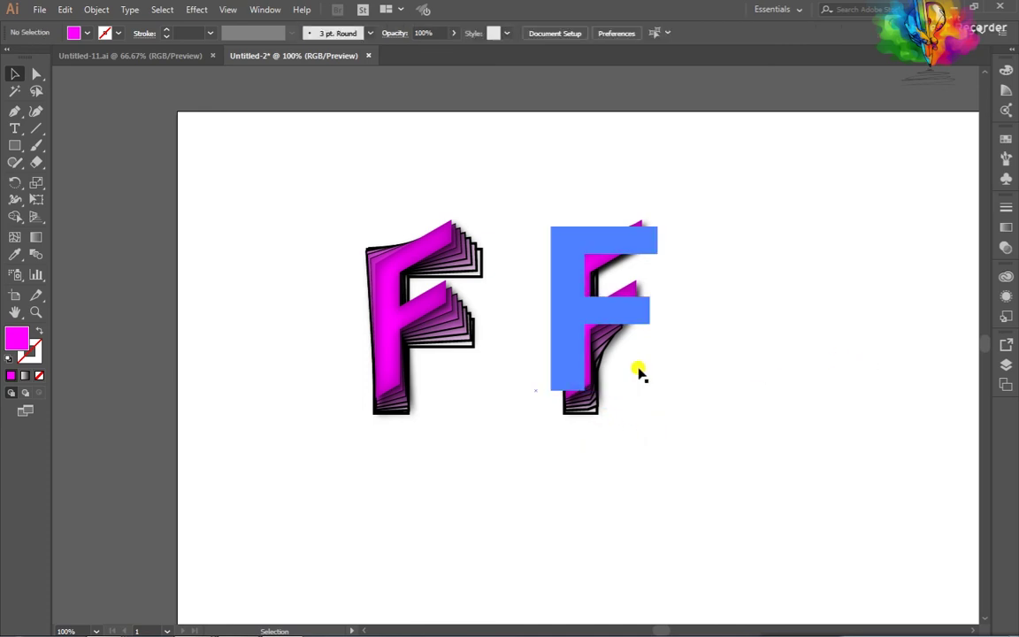
key("t")
double_click(585, 370)
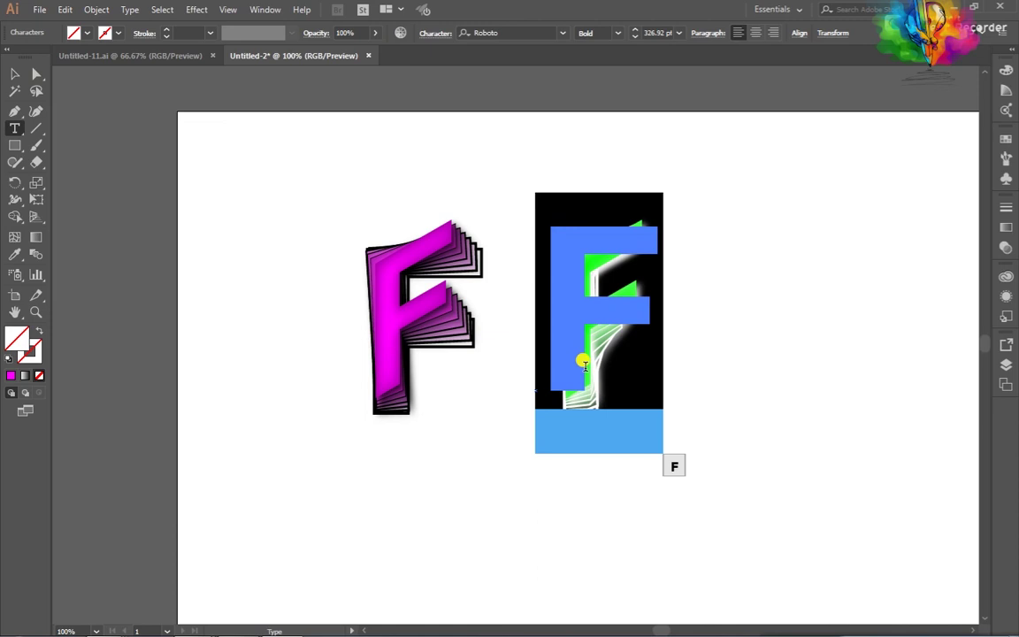
type("l")
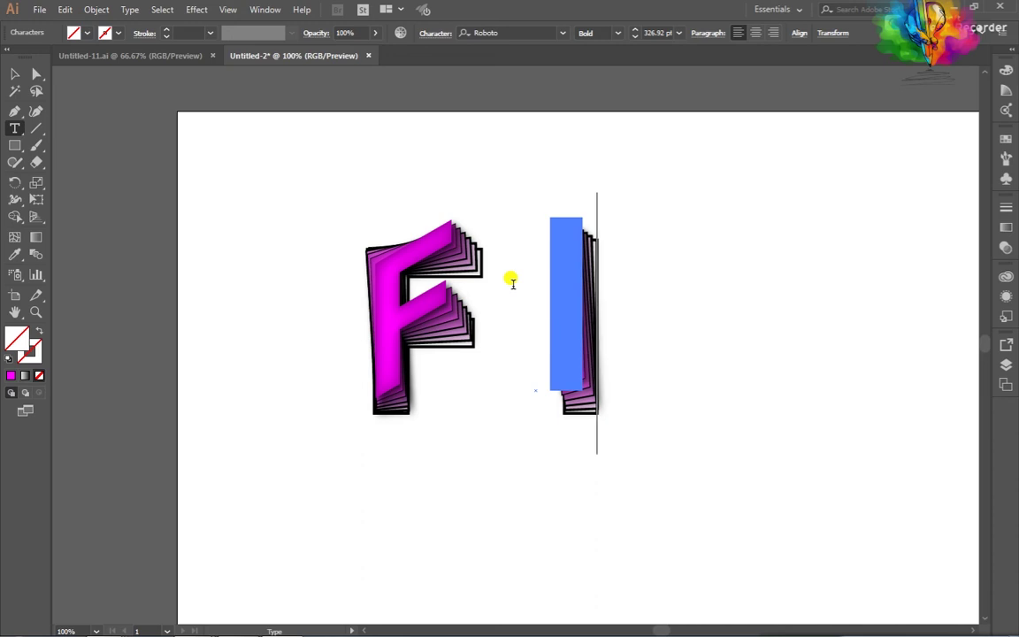
key("BackSpace")
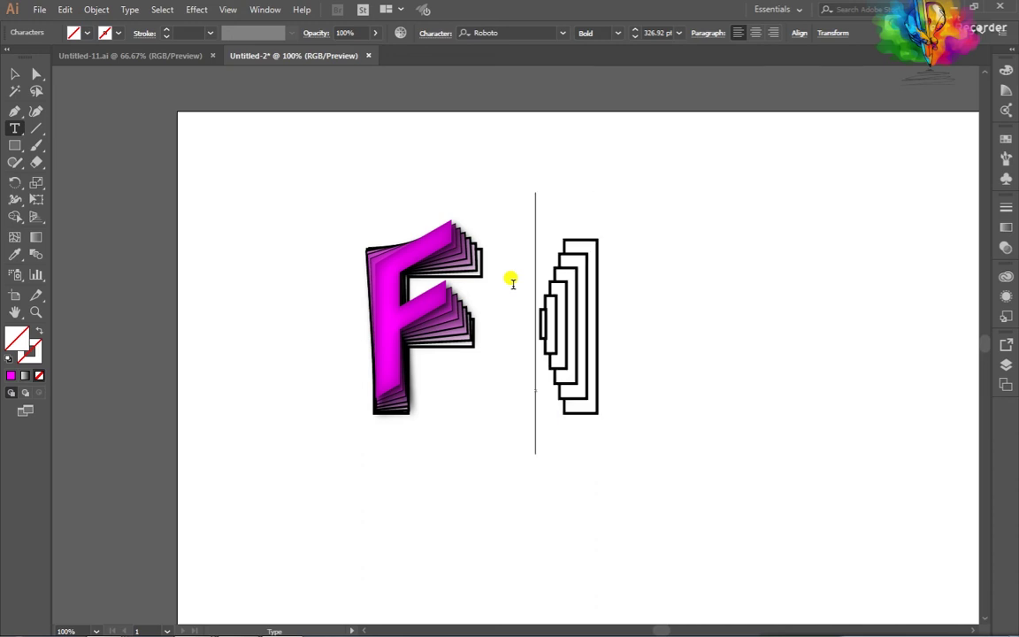
type("L")
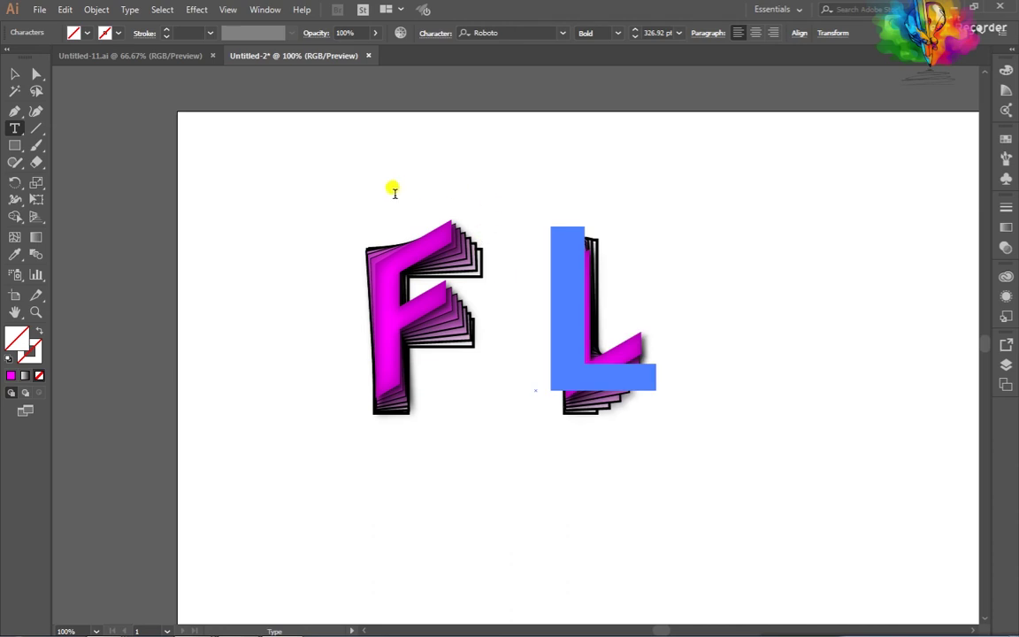
left_click(14, 73)
left_click(769, 386)
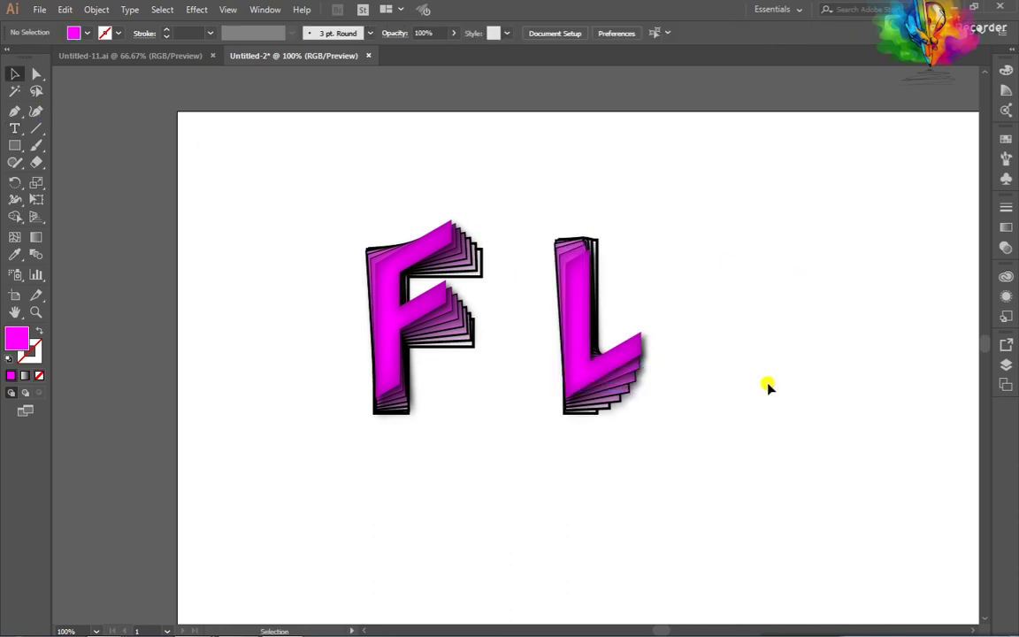
left_click(602, 421)
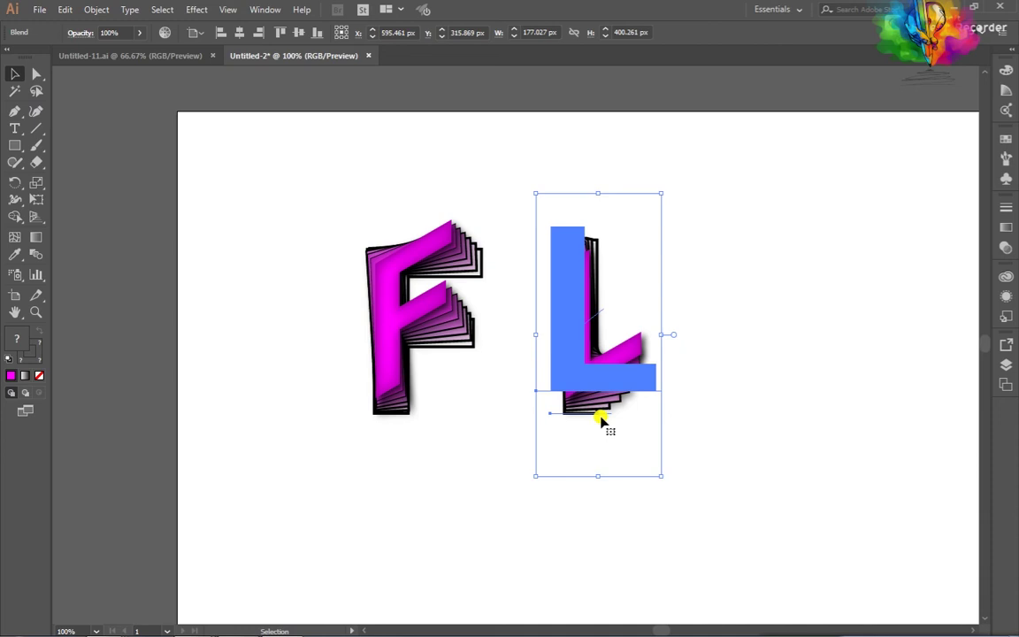
key("t")
double_click(618, 413)
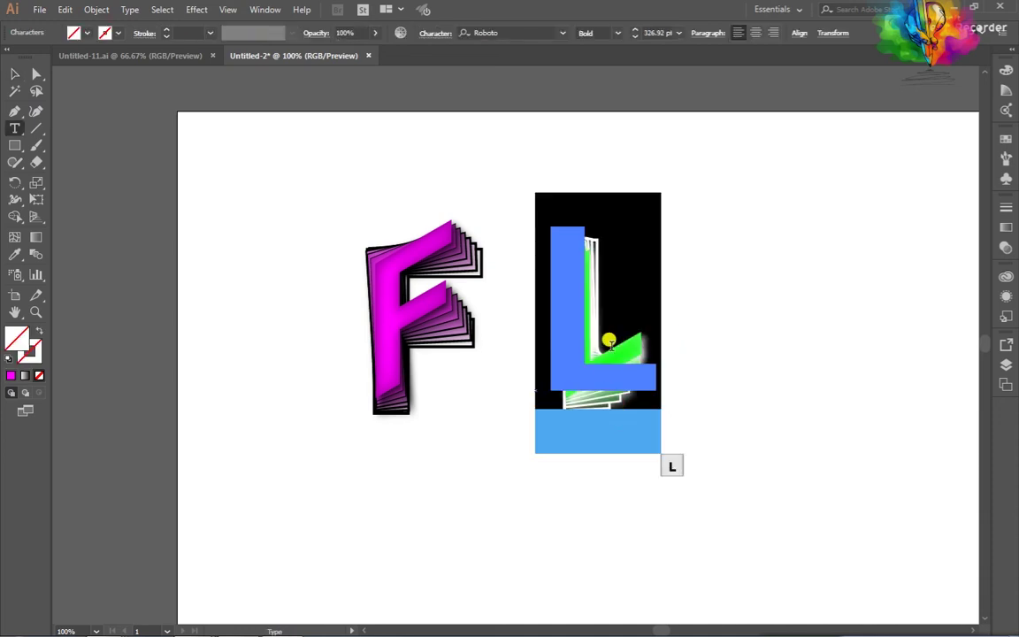
key("Escape")
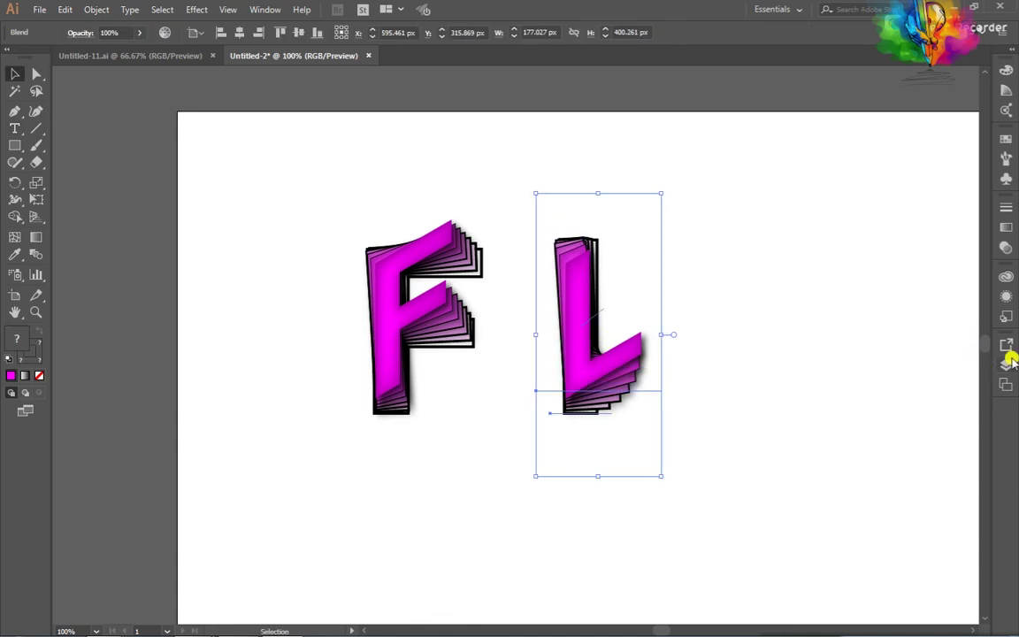
Hide the magenta front L inside the copied blend's layer contents and deselect the blend.
left_click(1008, 365)
left_click(867, 361)
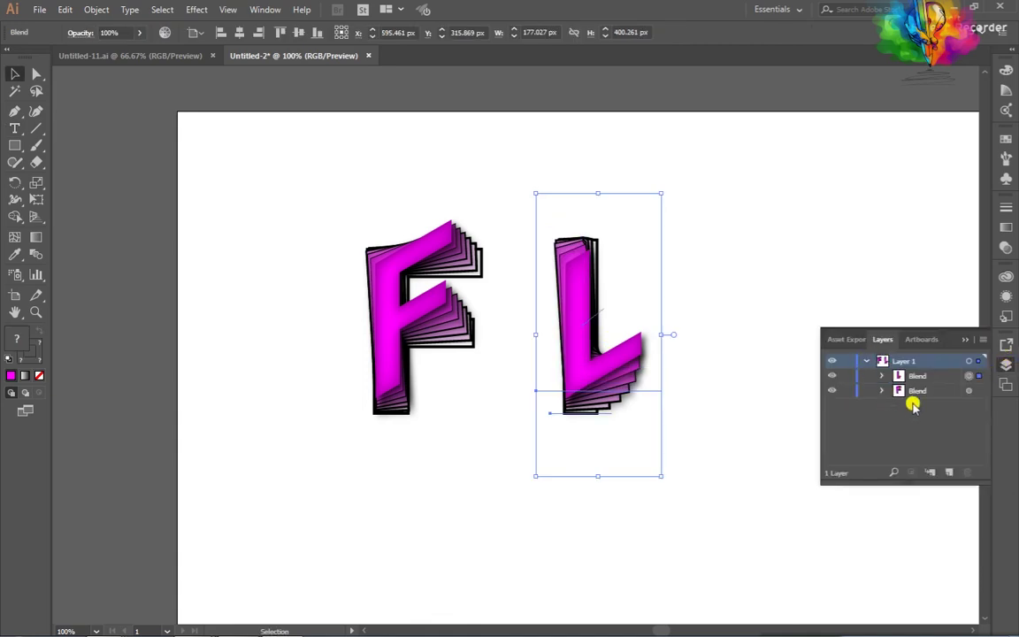
left_click(883, 377)
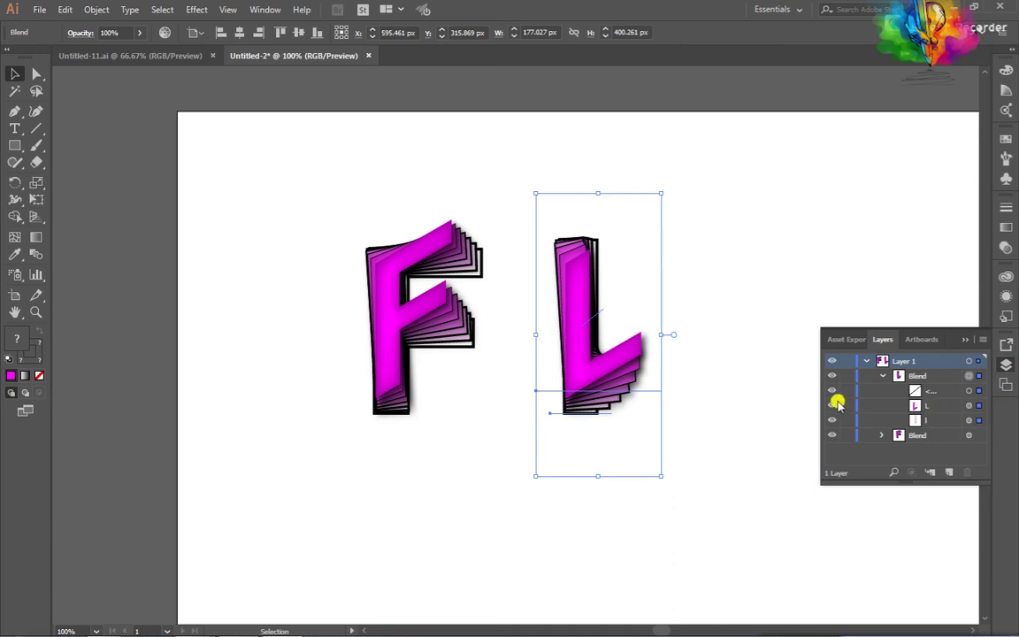
left_click(719, 252)
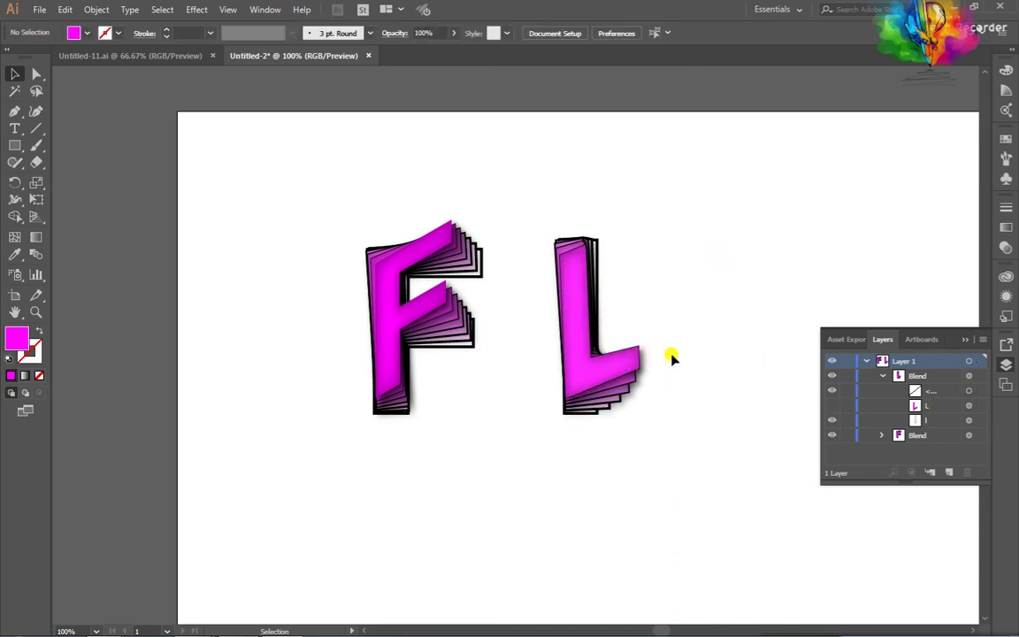
Replace the outlined lowercase "l" at the back of the copied blend with a capital "L" and deselect it.
key("t")
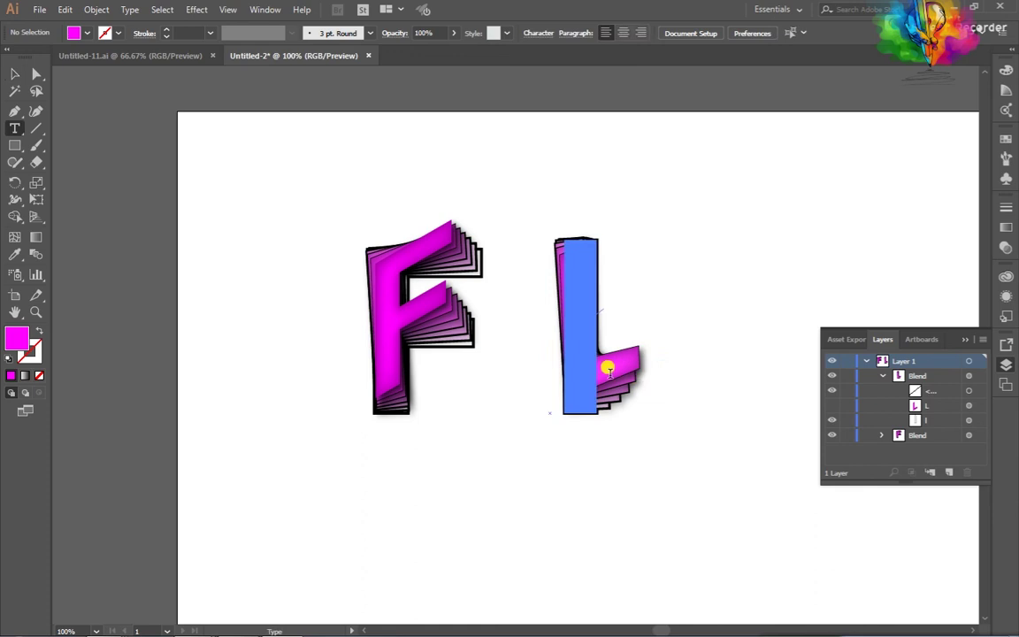
left_click(606, 390)
key("Escape")
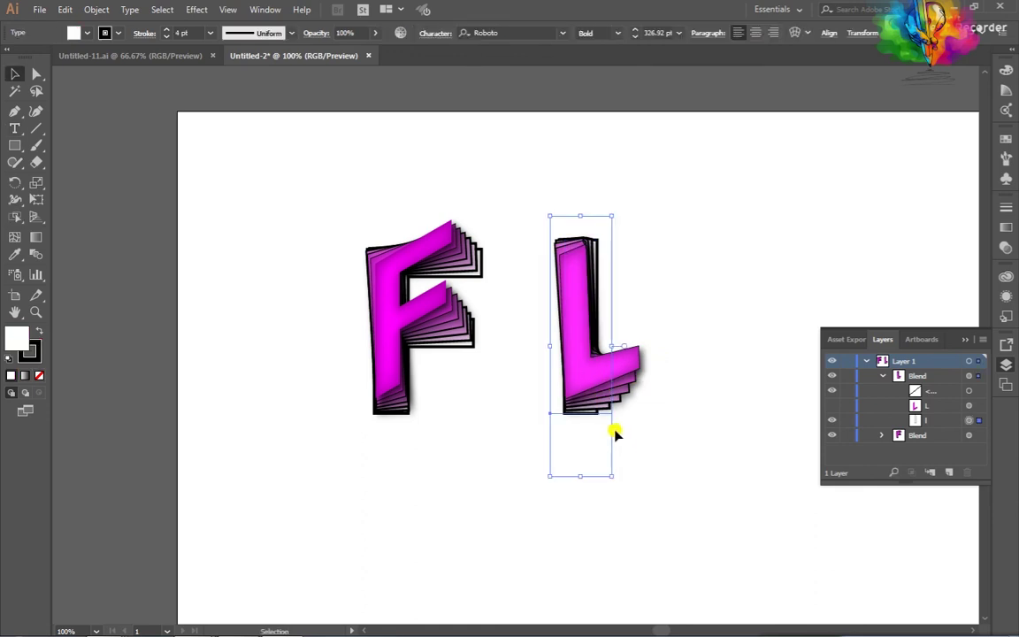
key("t")
left_click(604, 403)
type("l")
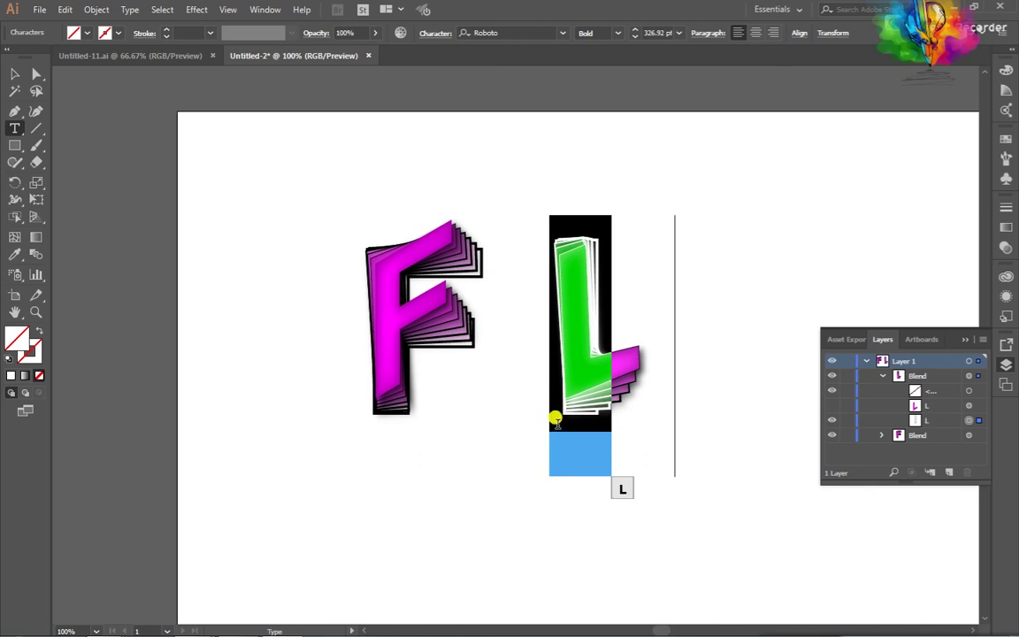
left_click(18, 76)
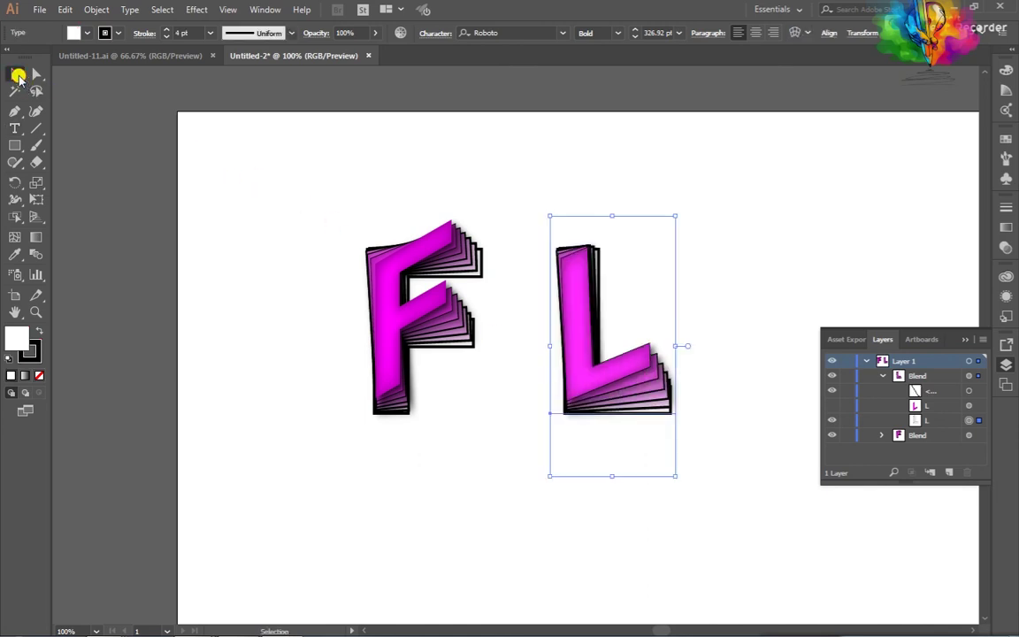
left_click(812, 250)
left_click(964, 341)
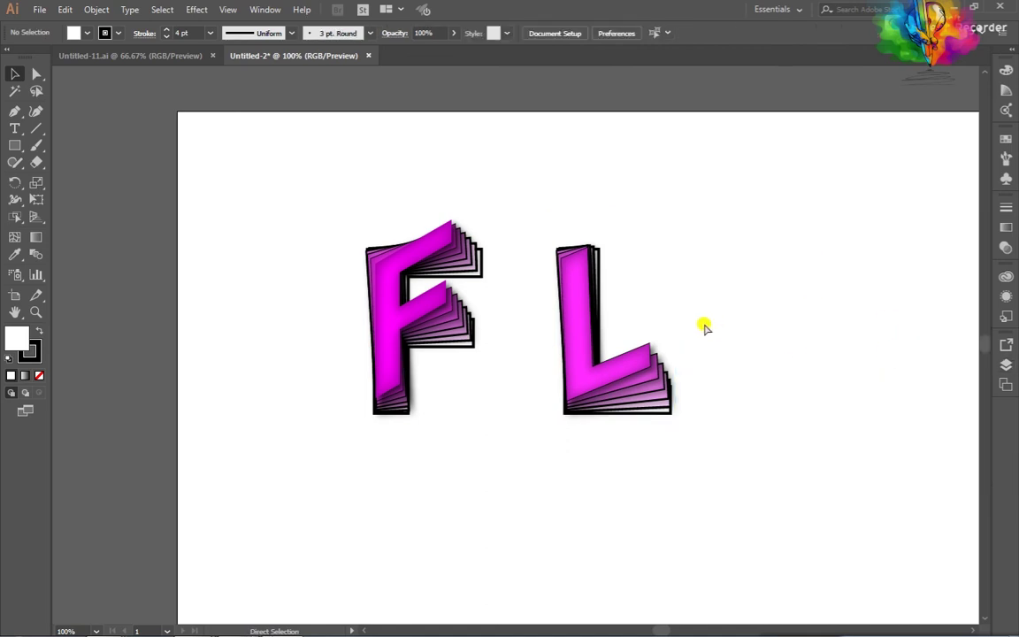
Duplicate the L blend horizontally to its right with a gap of about 70 px, matching the F–L spacing, and deselect.
scroll(705, 326, "down", 2)
left_click_drag(756, 348, 707, 331)
left_click(619, 334)
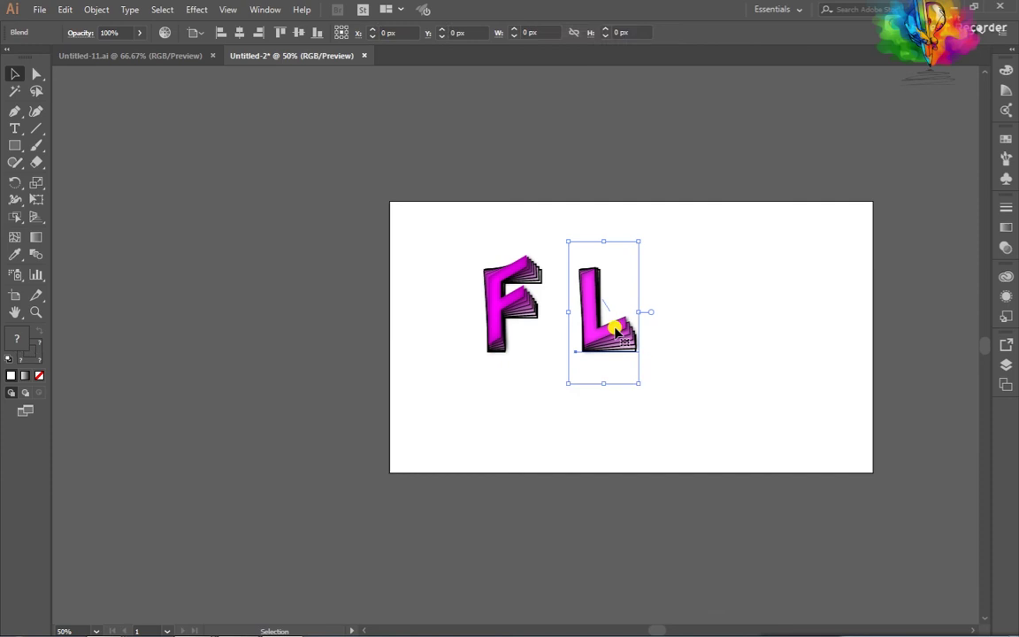
left_click_drag(618, 334, 706, 334)
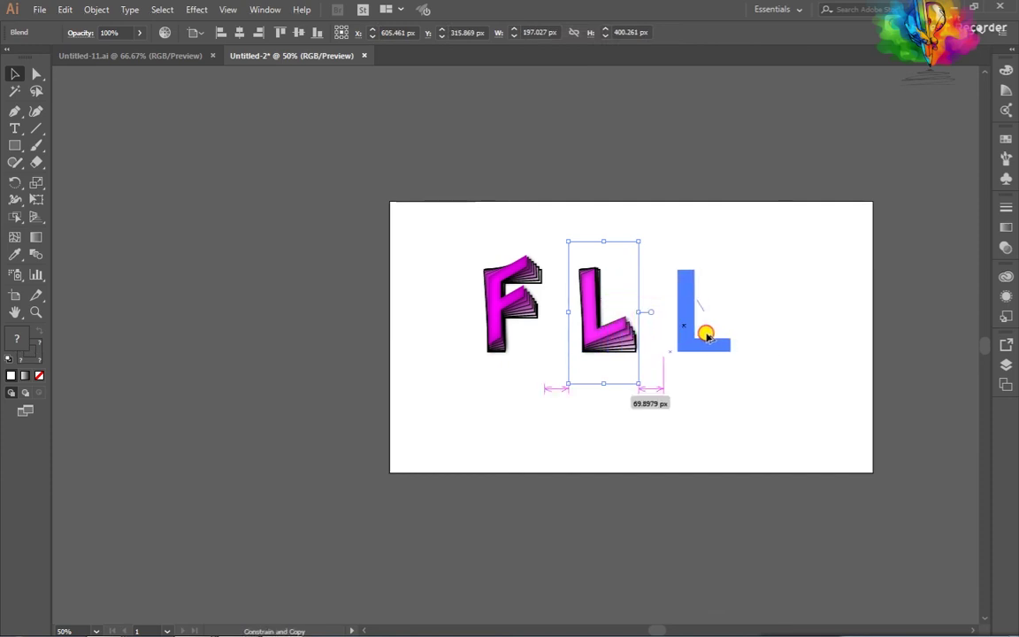
left_click(753, 318)
Replace the outlined back letter of the third blend with a capital "S" and deselect it.
scroll(753, 319, "right", 3)
scroll(633, 337, "up", 2)
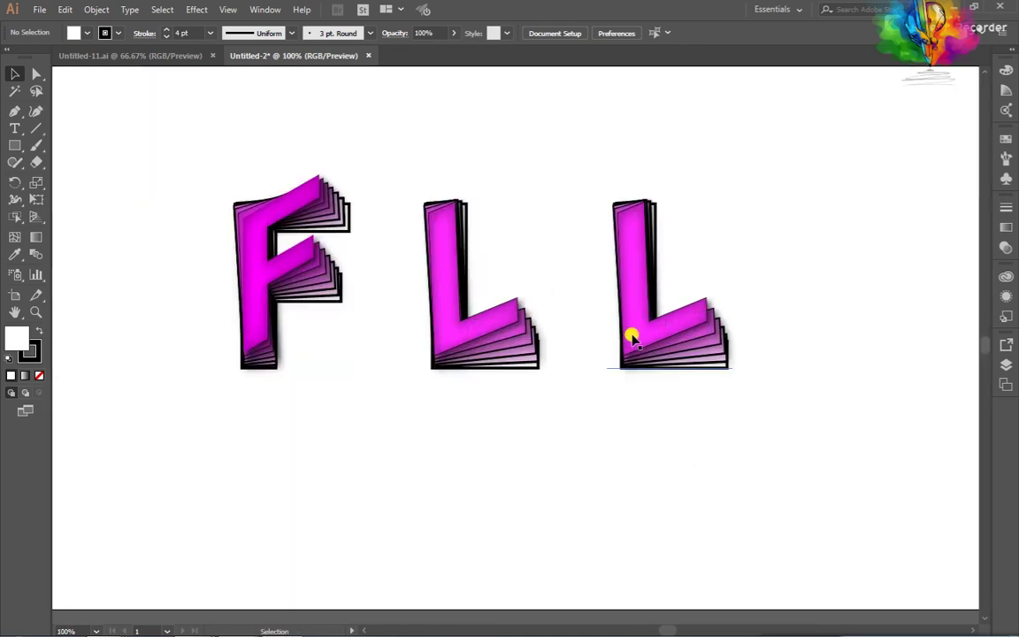
scroll(631, 332, "right", 2)
key("t")
left_click(692, 319, "ctrl")
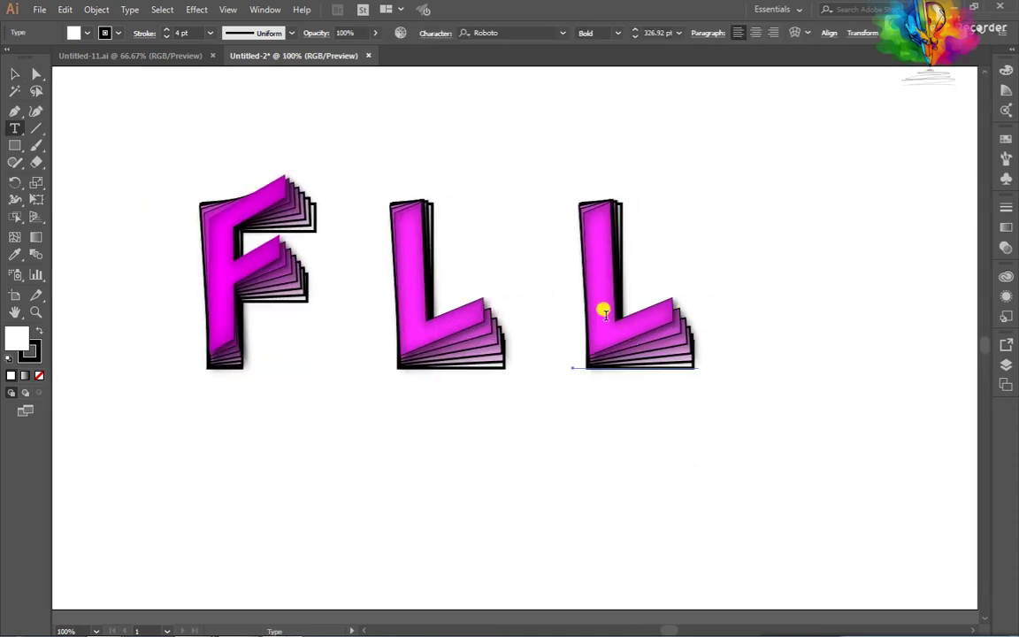
key("s")
key("v")
key("t")
double_click(688, 321)
type("S")
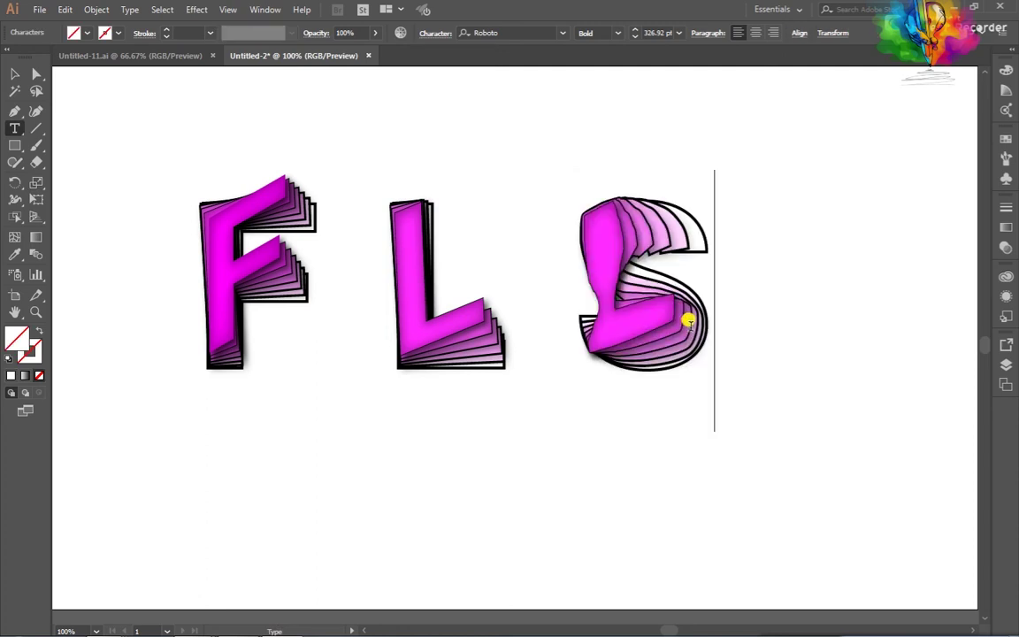
left_click(14, 73)
left_click(177, 129)
key("t")
double_click(629, 330)
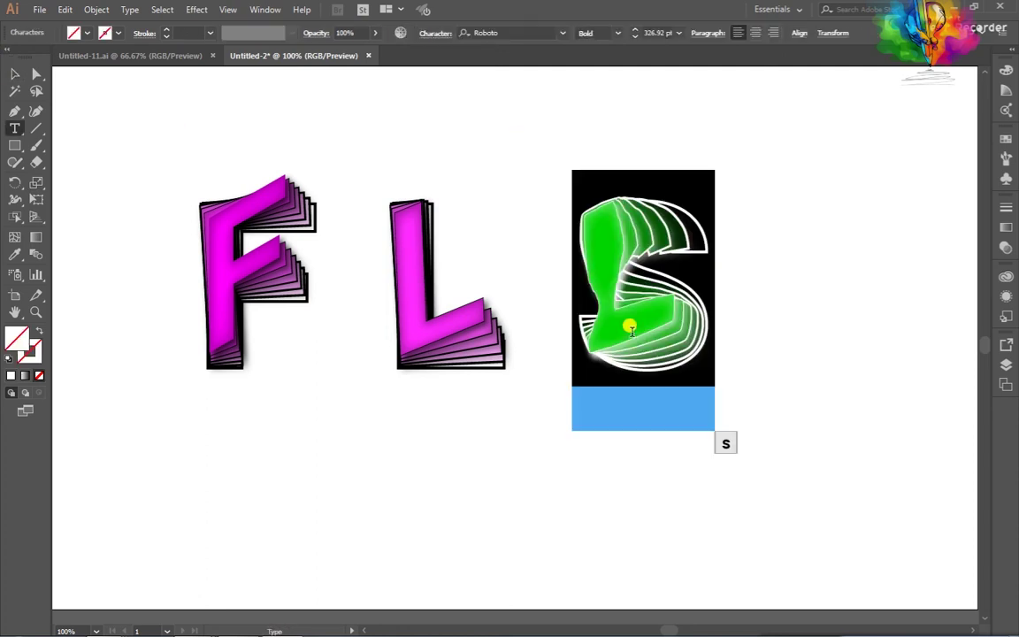
key("Escape")
left_click(781, 312)
left_click(604, 248)
key("t")
left_click(614, 230)
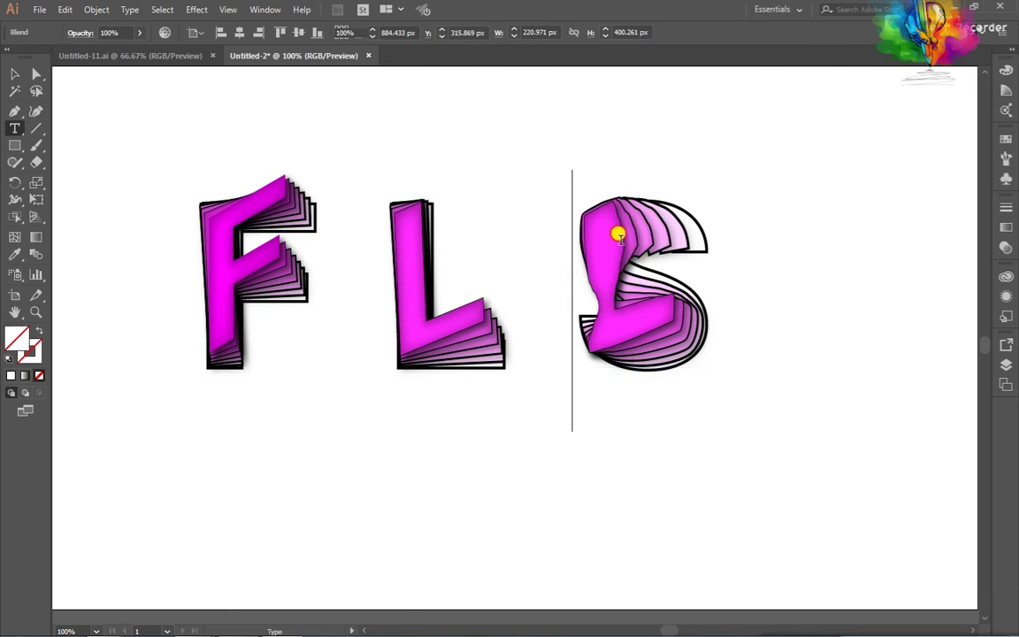
key("ctrl+a")
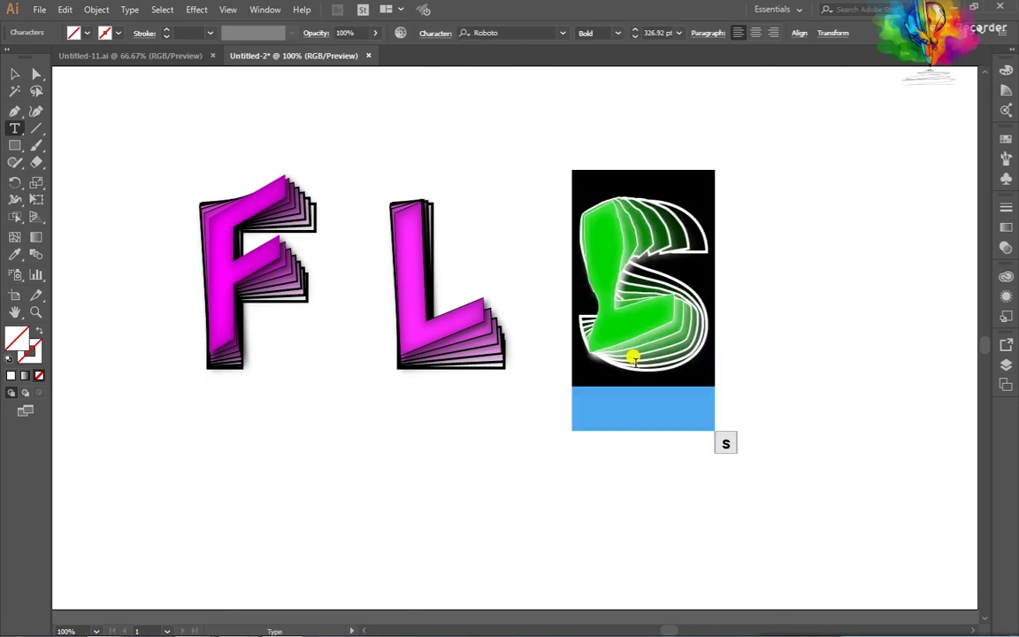
left_click(14, 74)
Make the hidden magenta front L in the third blend's layer contents visible.
key("F7")
left_click(969, 421)
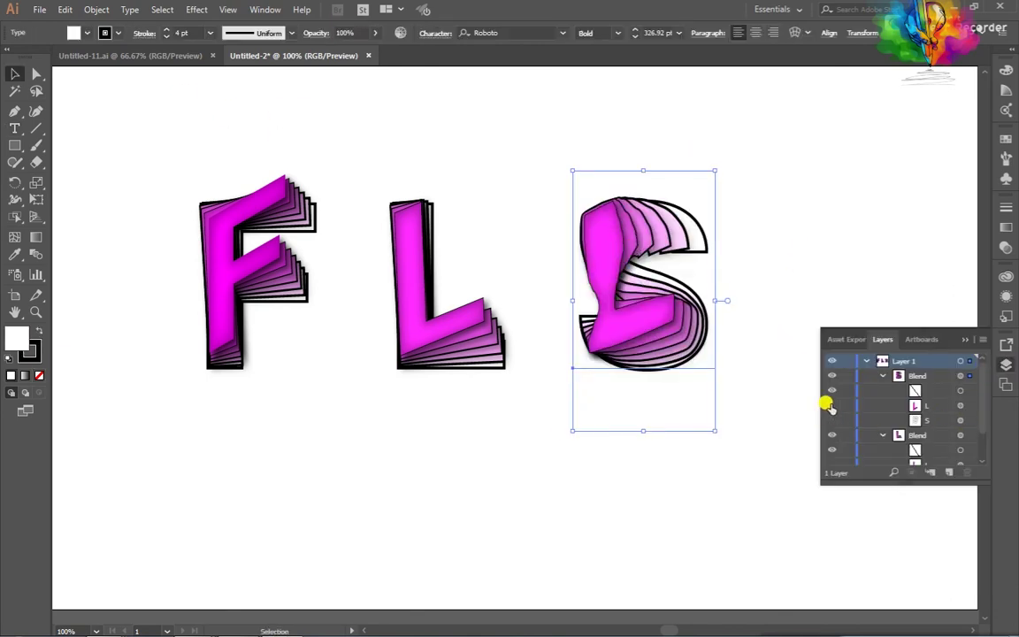
left_click(832, 409)
Replace the magenta front letter of the third blend with a capital "S" and deselect it.
left_click(686, 278)
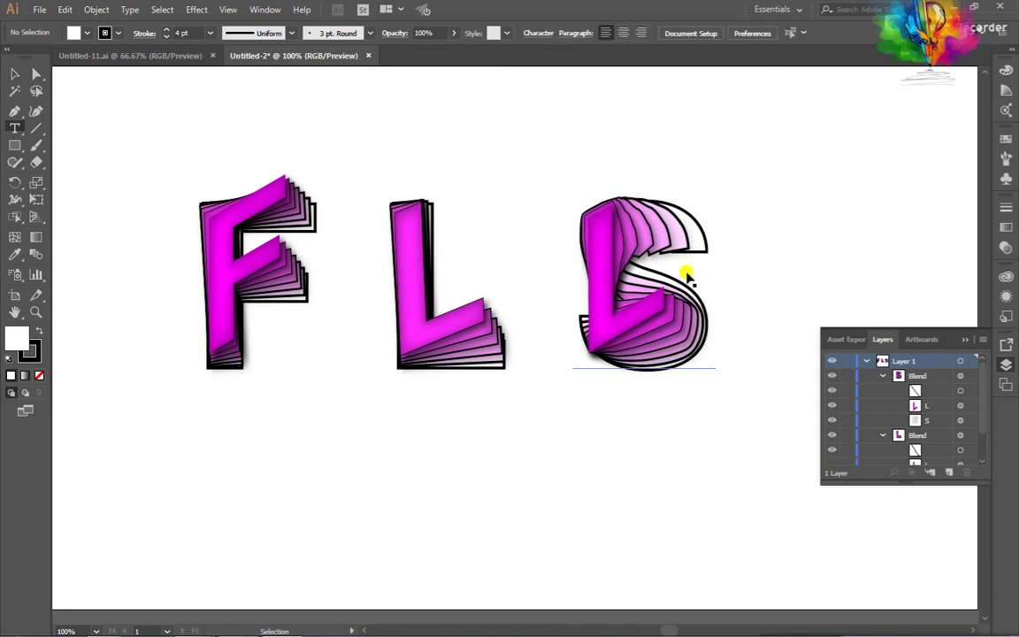
double_click(645, 291)
type("S")
left_click(14, 75)
left_click(475, 123)
Make the hidden magenta front L of the middle blend visible and deselect the blend.
left_click(960, 435)
scroll(832, 411, "down", 2)
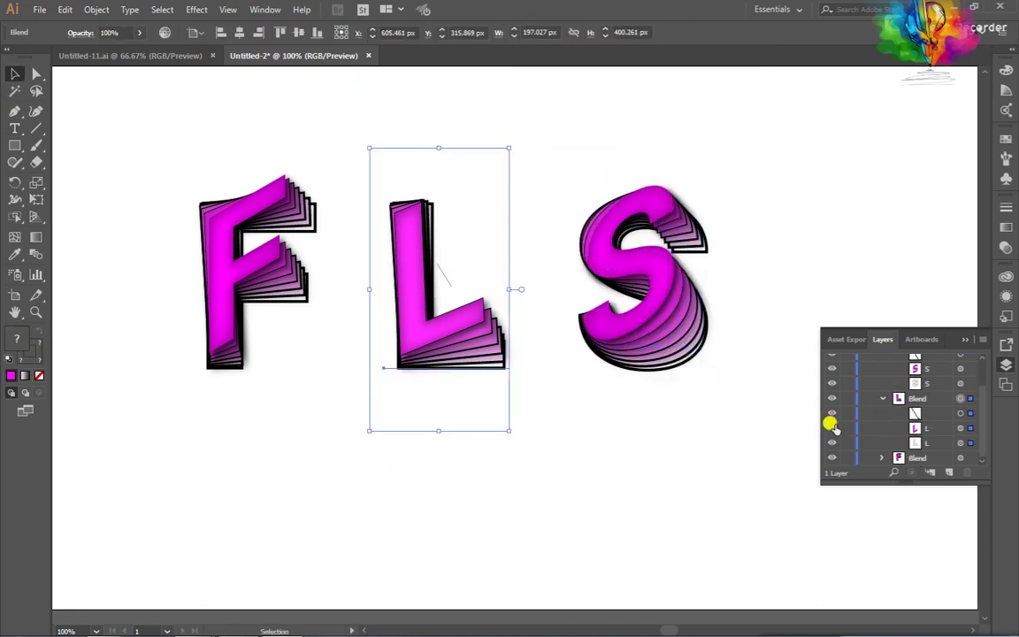
left_click(766, 159)
left_click(974, 333)
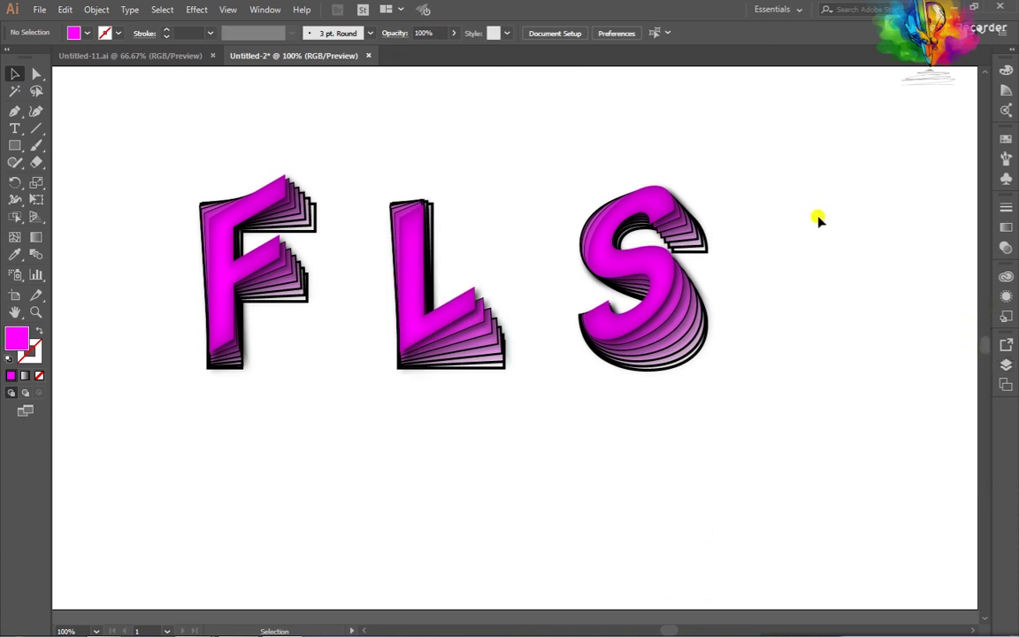
Select all three letter blends and enlarge them proportionally about their centre to about 1162 × 614 px.
scroll(740, 231, "down", 2)
scroll(719, 303, "right", 2)
left_click_drag(735, 329, 411, 254)
left_click_drag(719, 352, 870, 283)
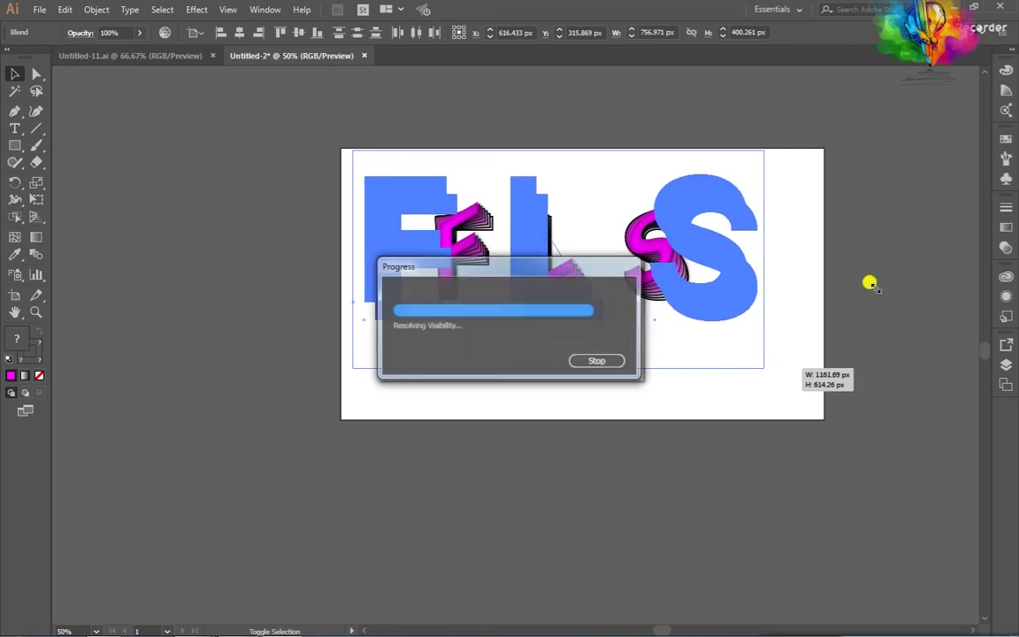
left_click_drag(870, 283, 870, 283)
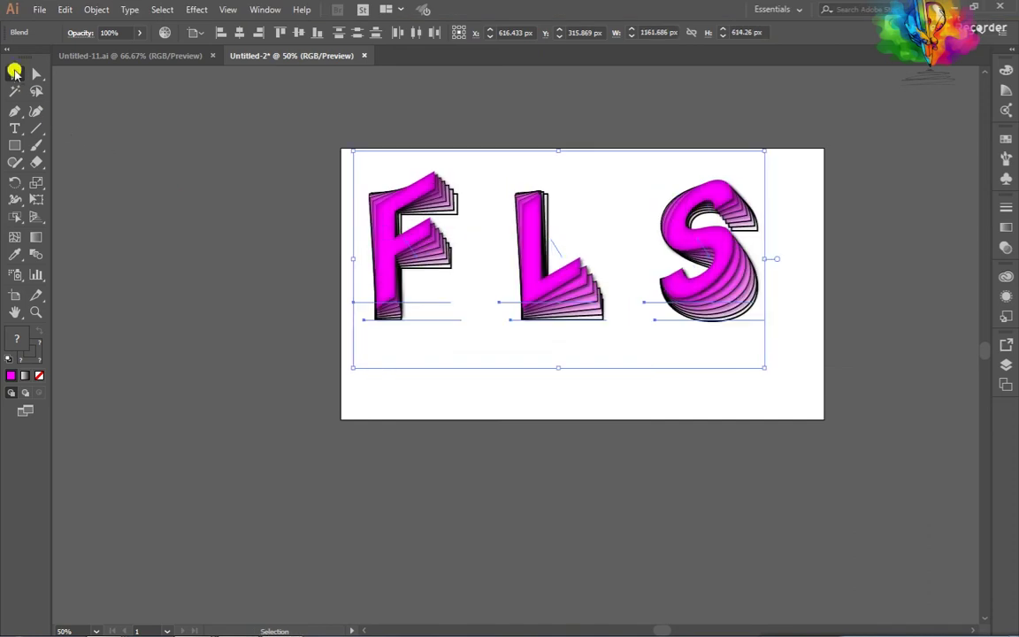